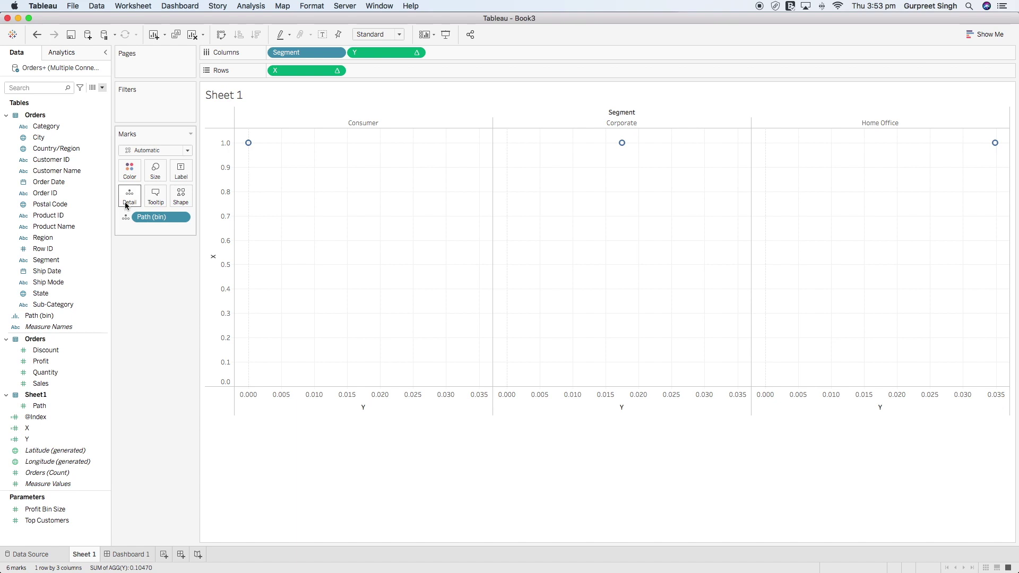
Set the X and Y table calculations to compute using Path (bin).
left_click(337, 71)
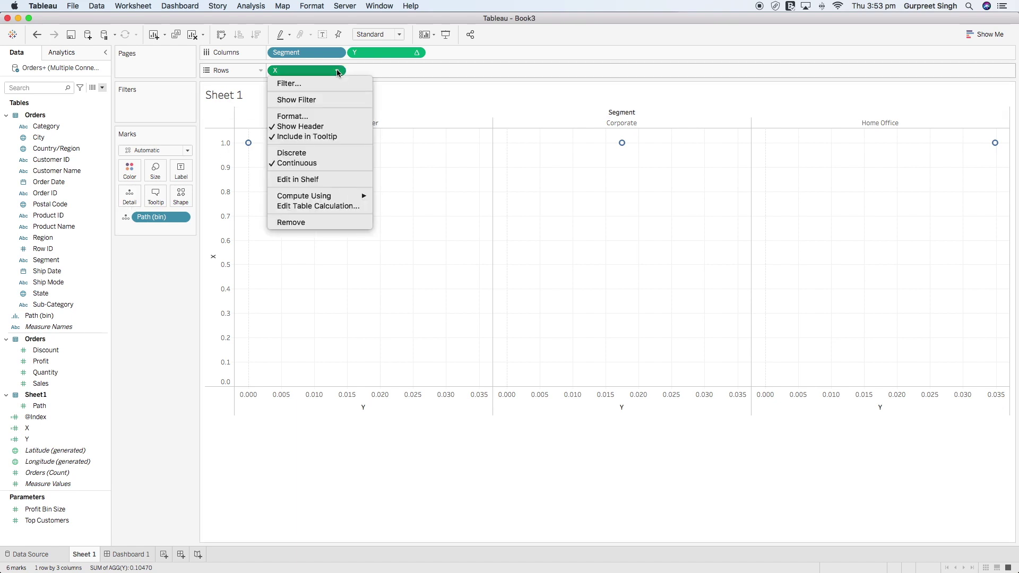
mouse_move(362, 198)
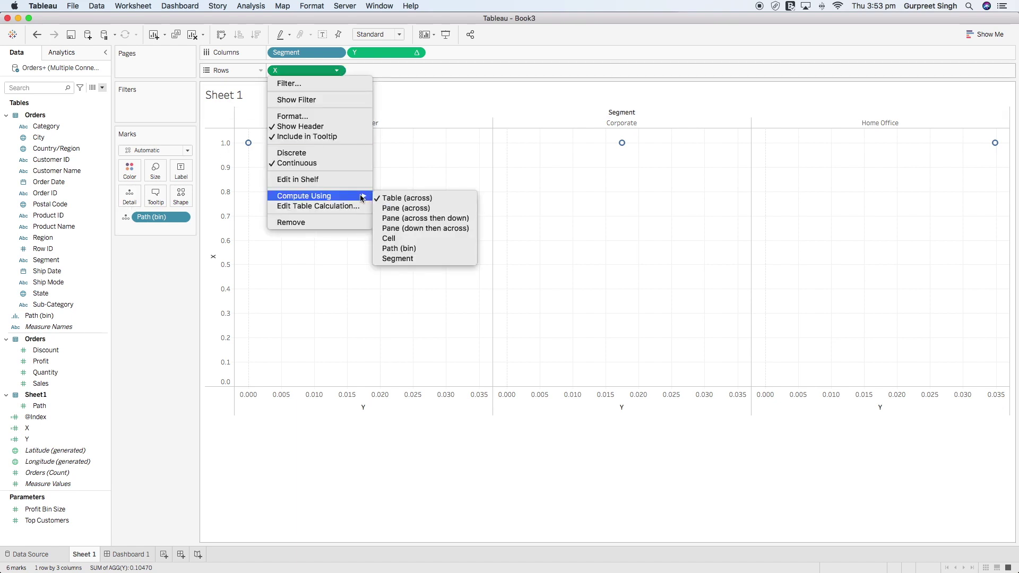
left_click(399, 248)
left_click(416, 53)
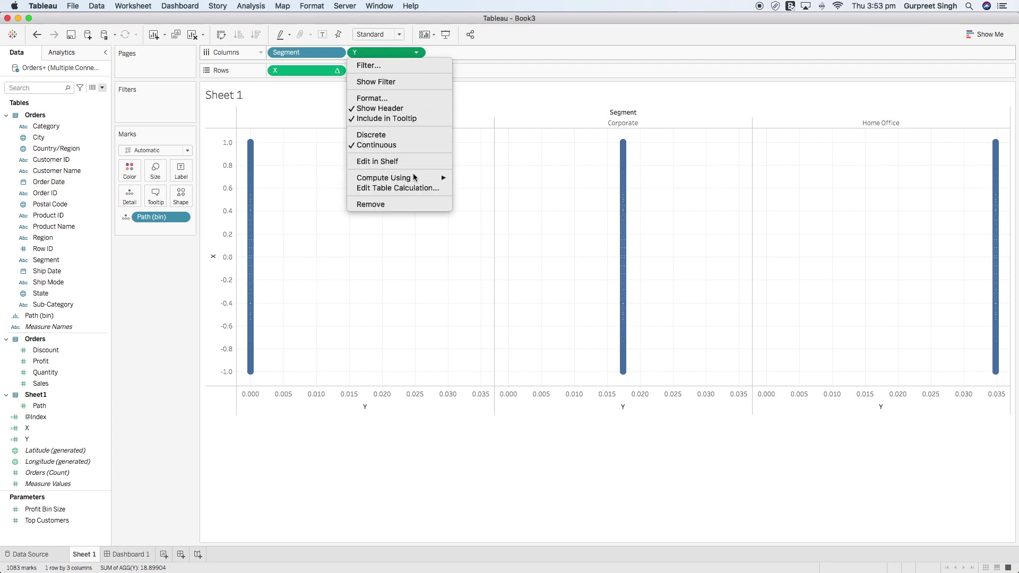
mouse_move(415, 179)
left_click(478, 232)
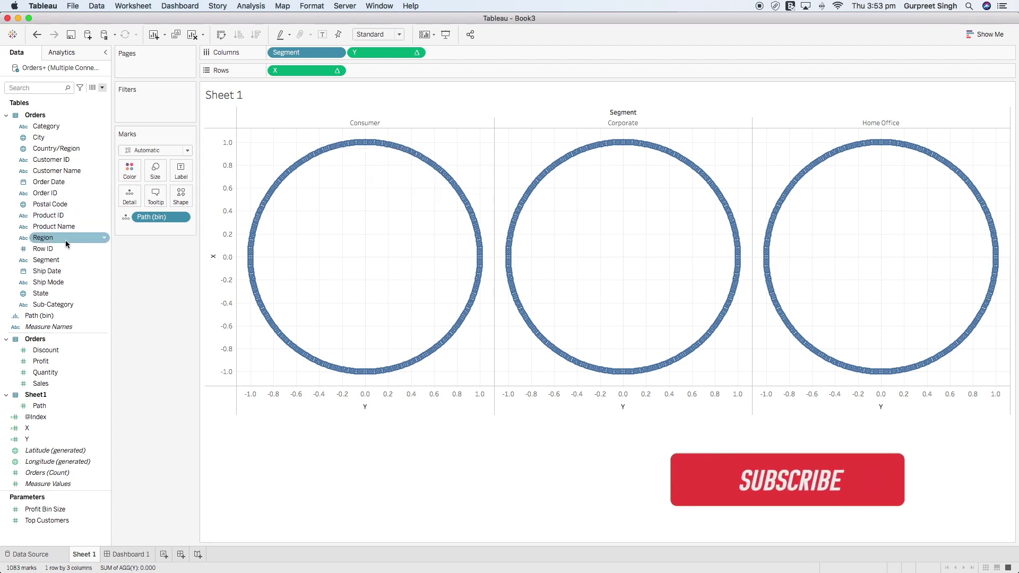
Colour marks by Segment, switch the mark type to Line, and put Path (bin) on Path.
left_click_drag(45, 260, 128, 173)
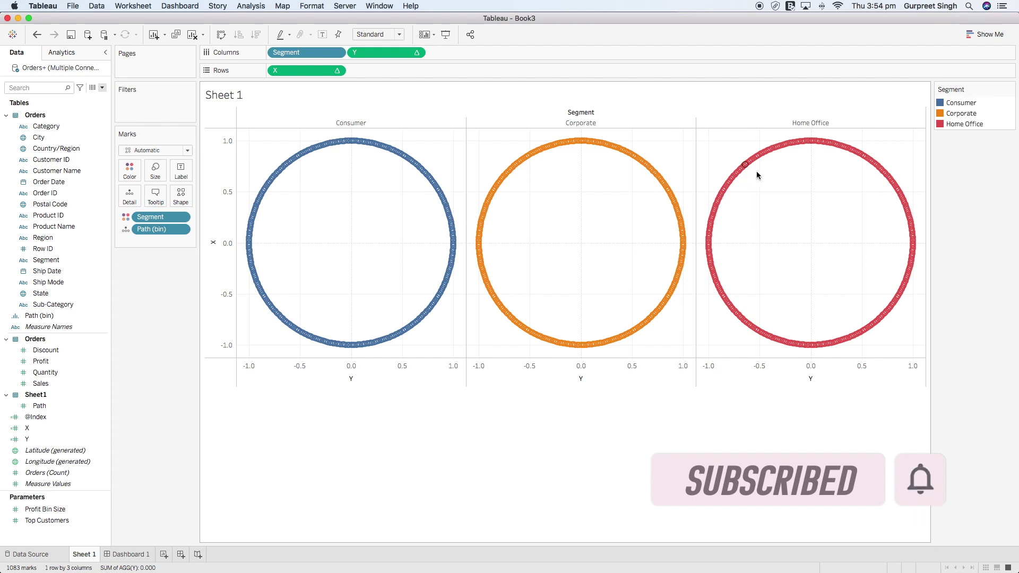
left_click(164, 151)
left_click(142, 186)
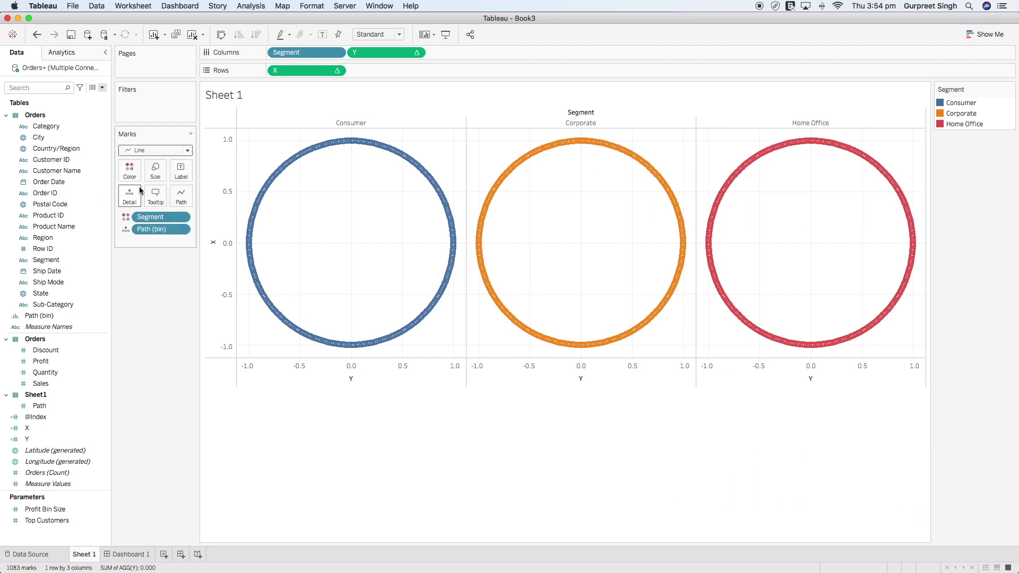
mouse_move(386, 188)
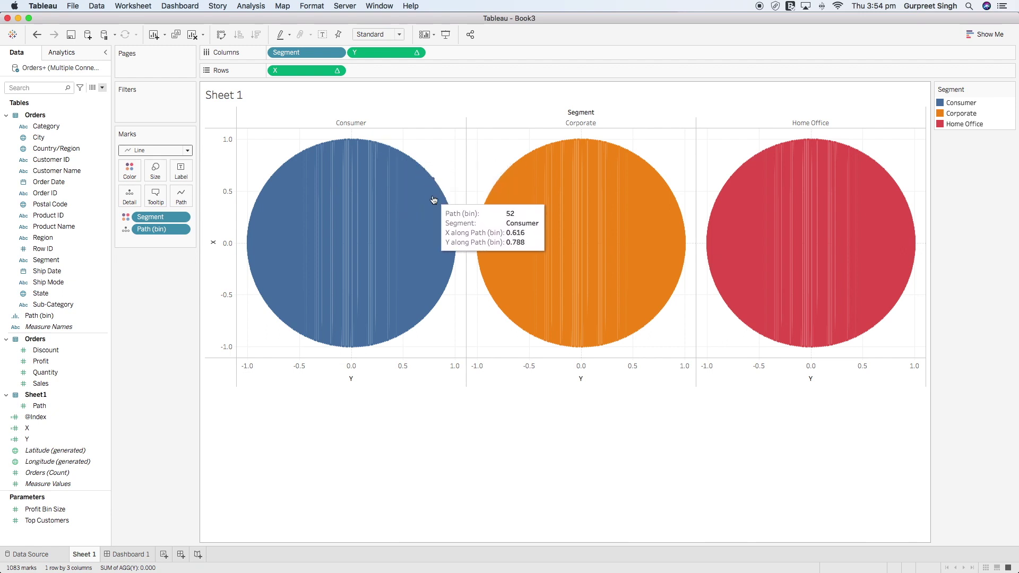
left_click_drag(157, 230, 181, 202)
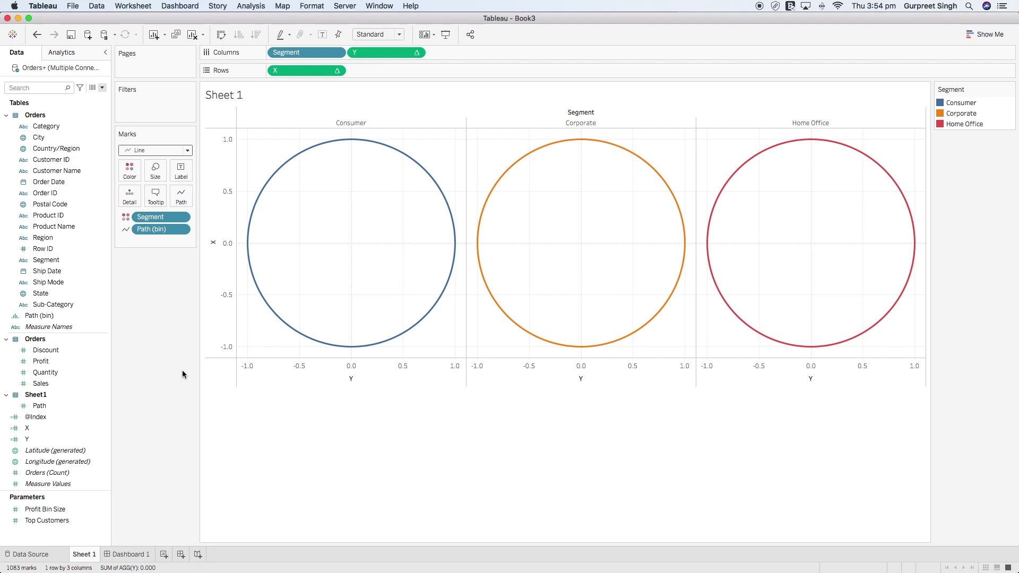
left_click(103, 88)
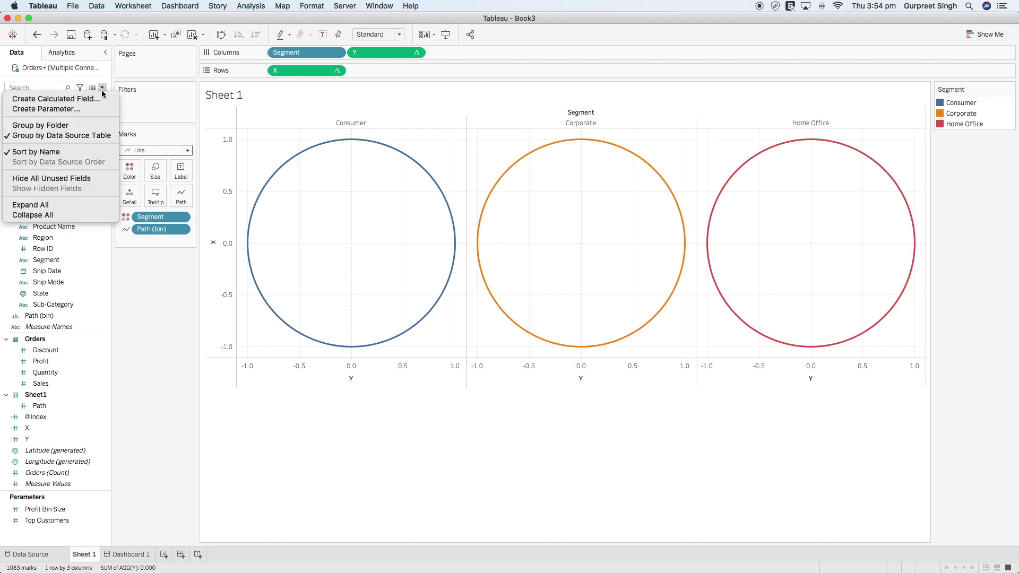
left_click(88, 98)
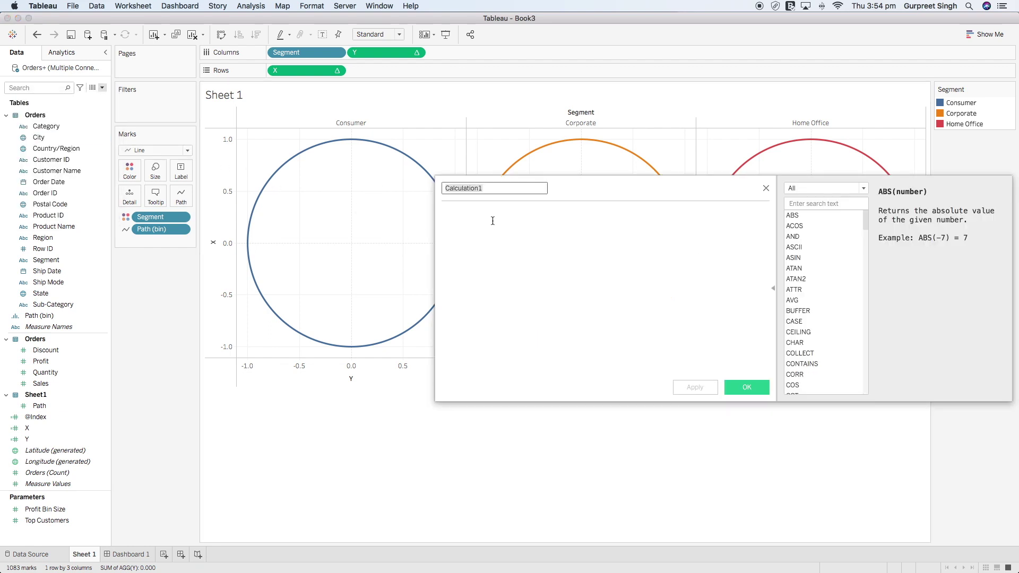
type("@Sales")
left_click(493, 220)
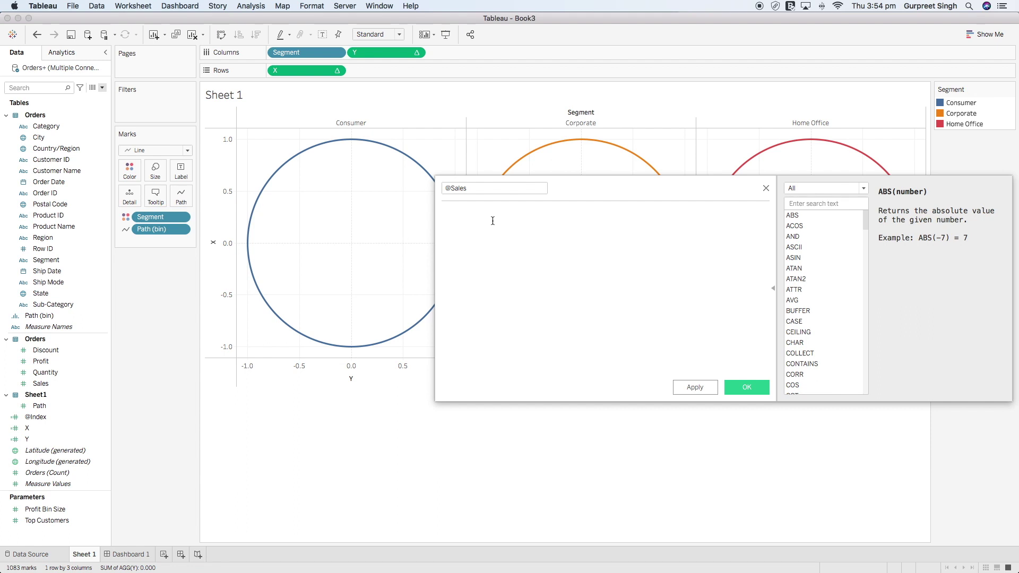
type("window_")
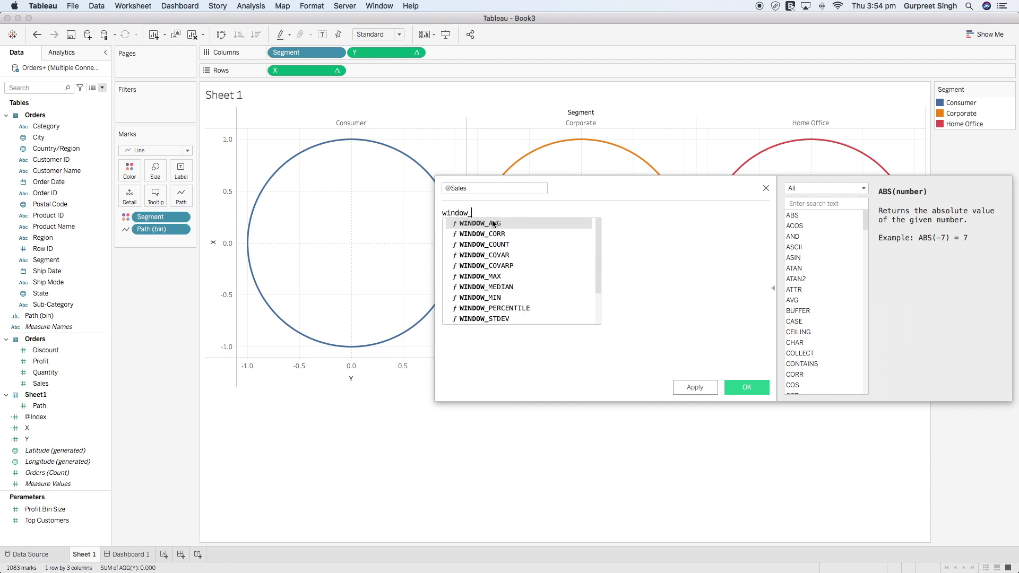
type("sum")
key("Return")
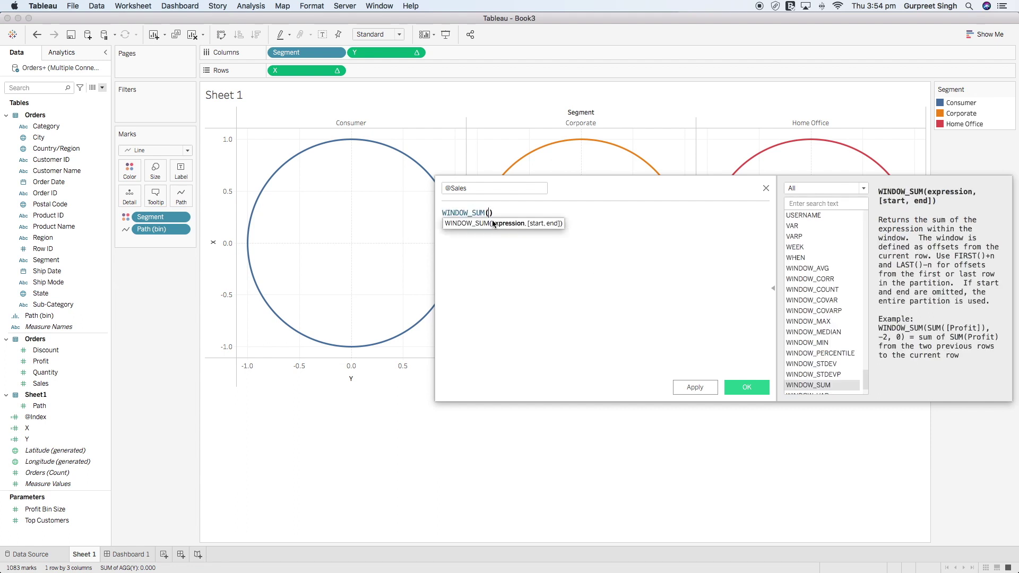
type("sum")
key("Return")
type("sales")
key("Right")
key("Right")
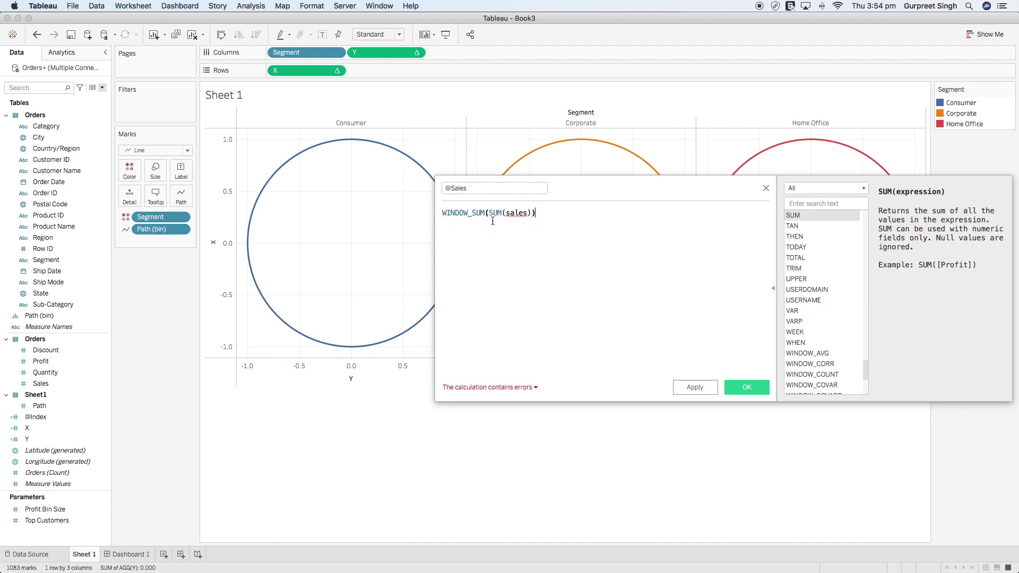
key("Left")
key("Left")
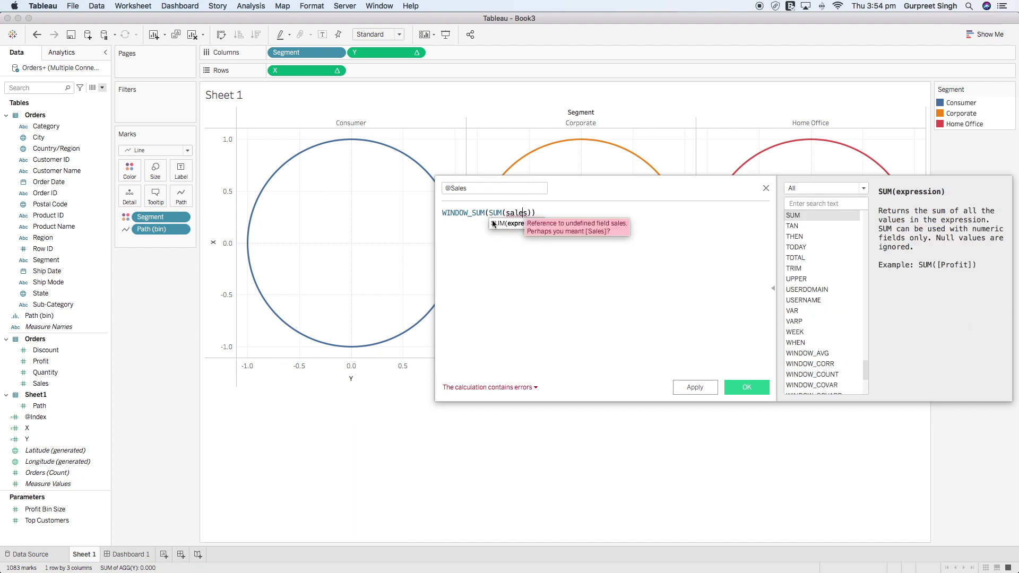
key("Return")
key("End")
type("/2")
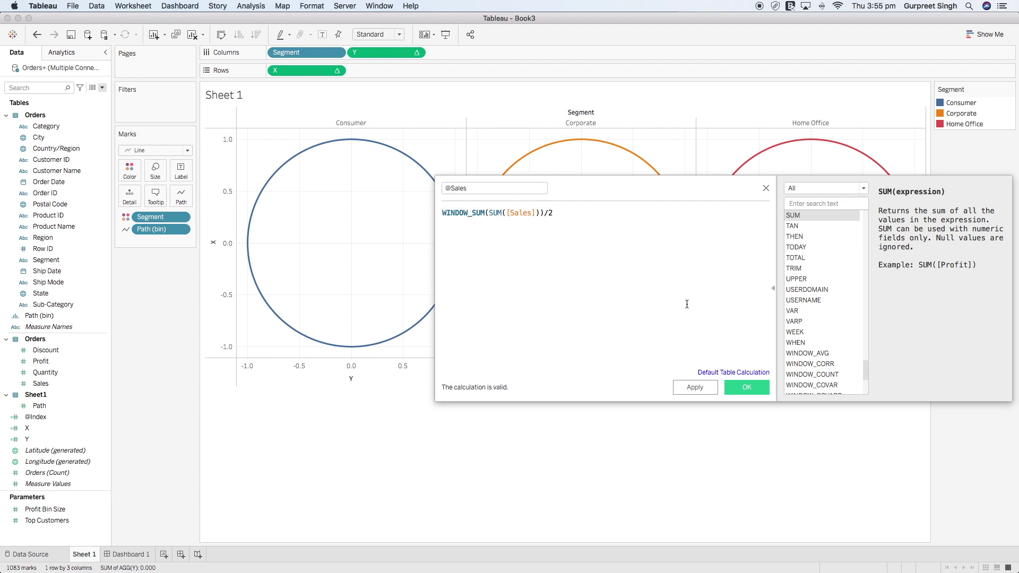
left_click(745, 387)
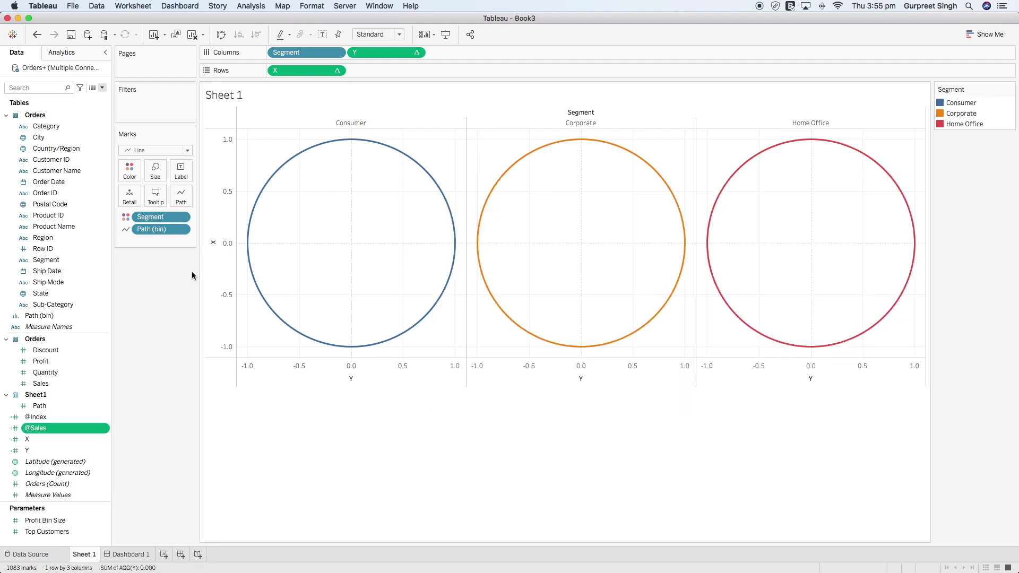
left_click(102, 87)
left_click(104, 99)
type("@Total Sales")
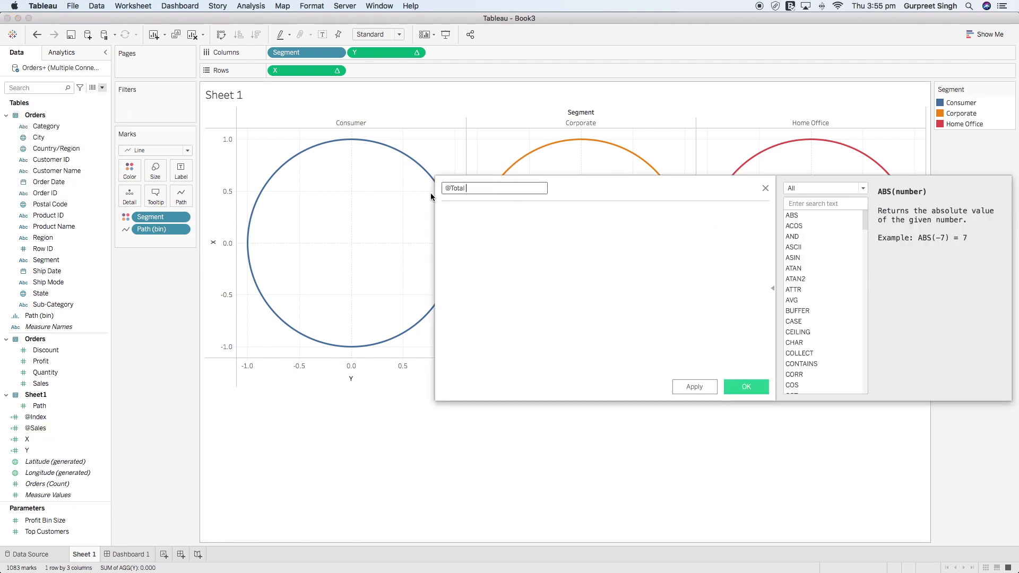
left_click(484, 213)
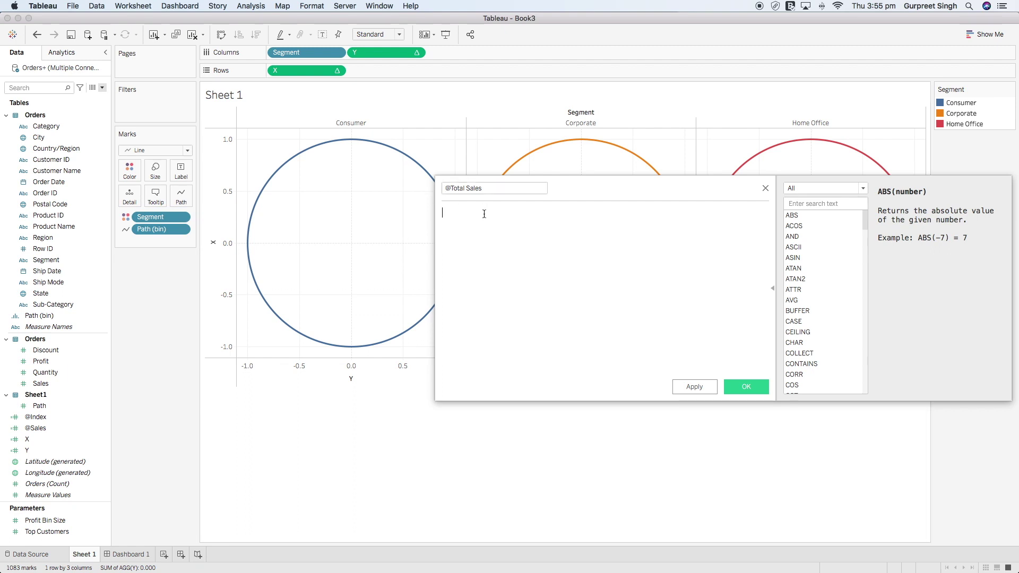
type("window")
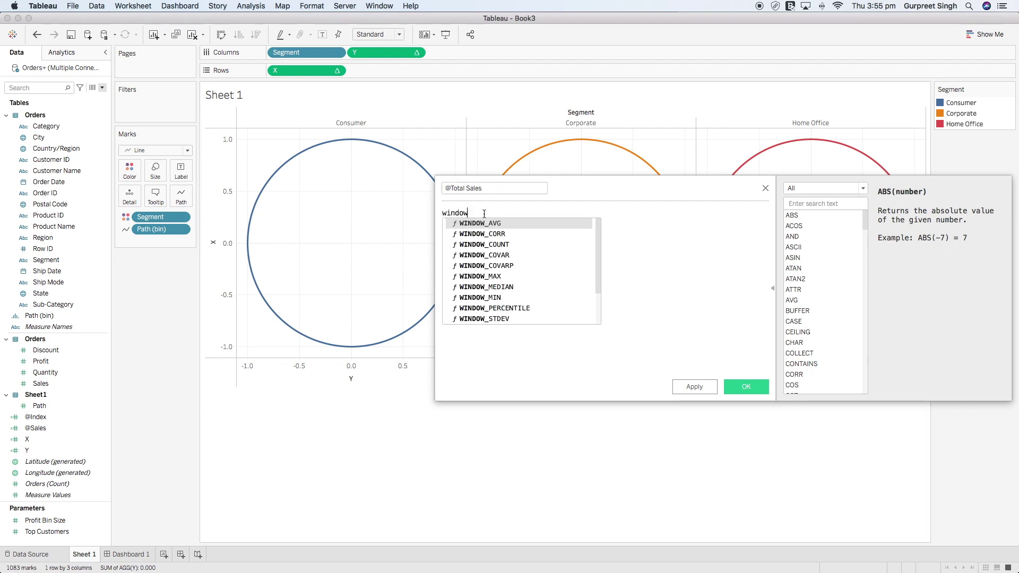
type("_su")
key("Return")
type("su")
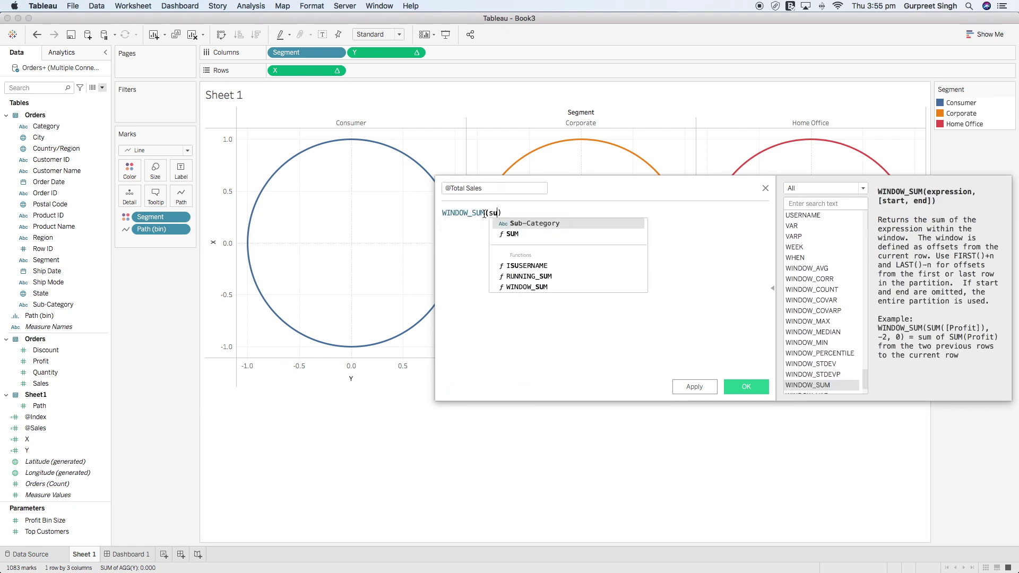
type("m")
key("Return")
type("[sa")
key("Return")
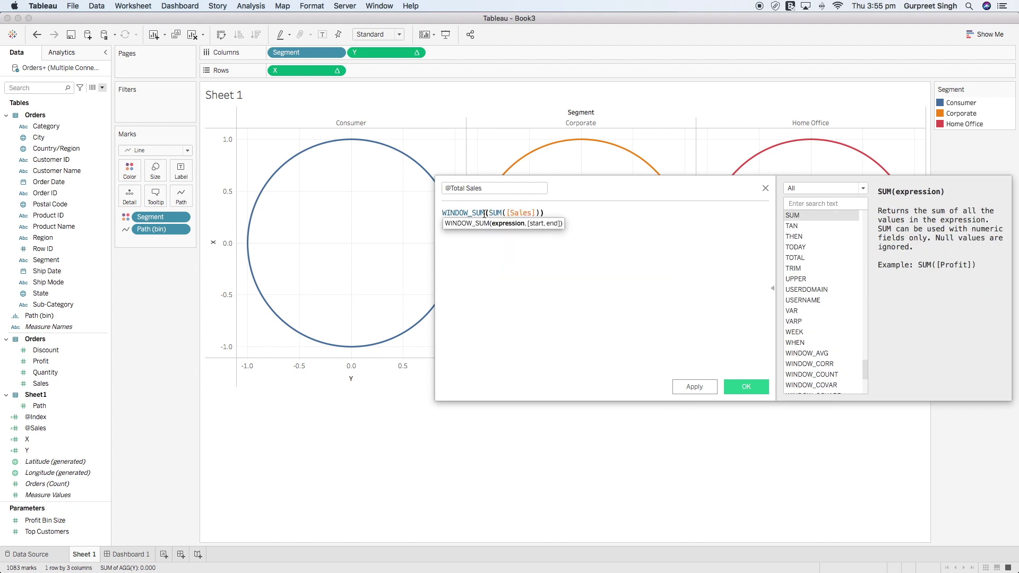
type("/2")
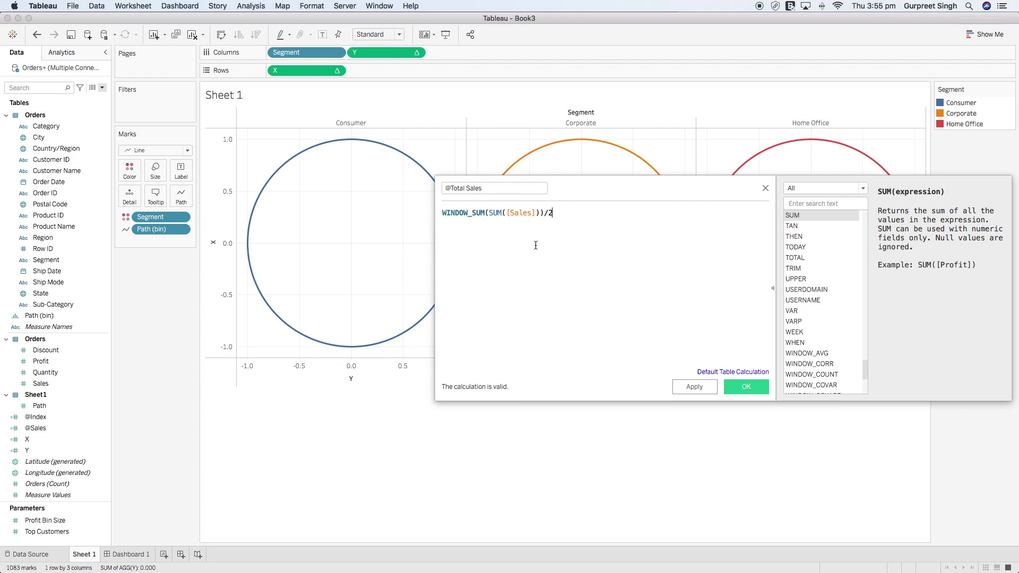
left_click(742, 385)
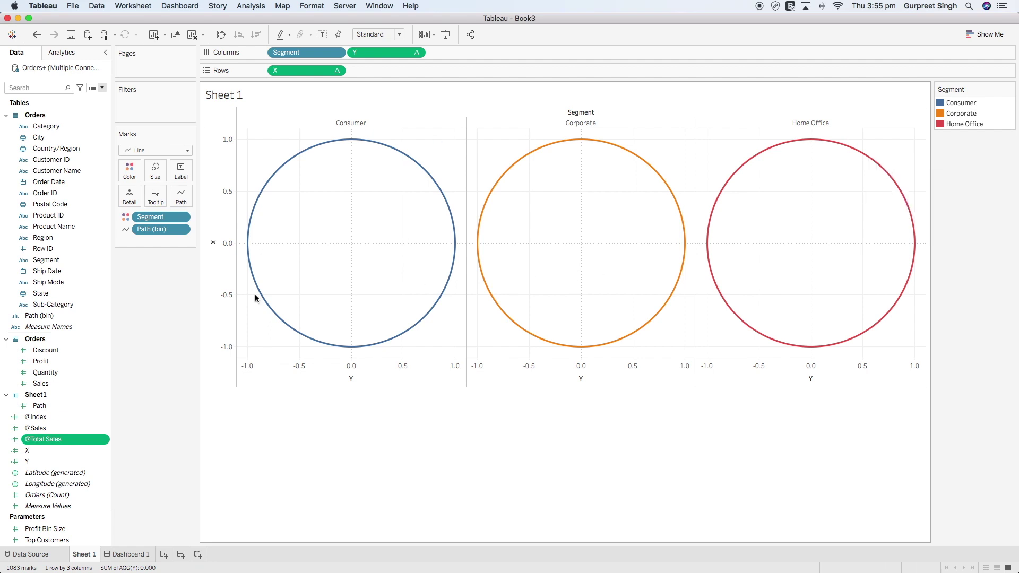
left_click(103, 89)
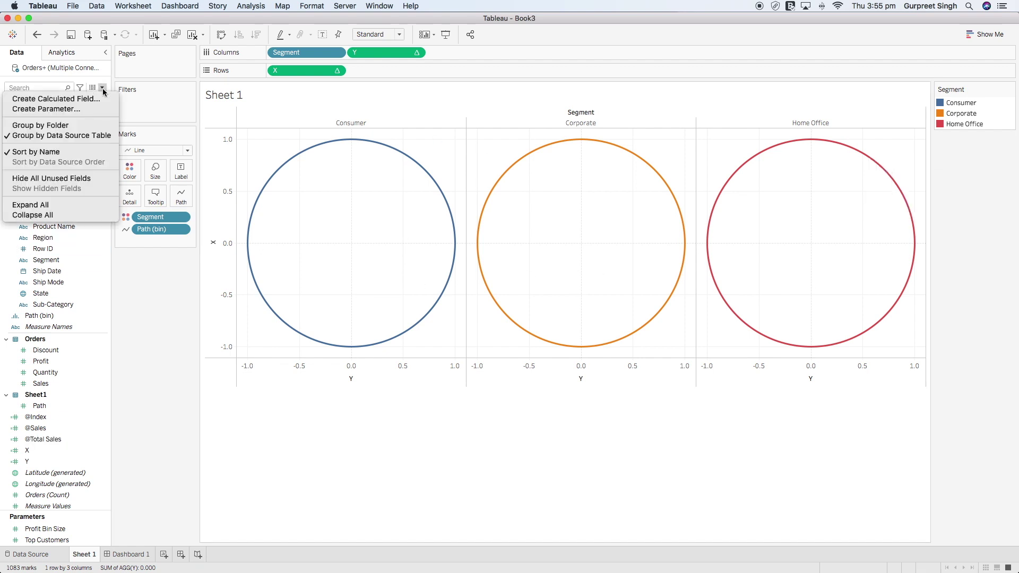
left_click(74, 100)
type("@Percentage")
key("Tab")
type("[@S")
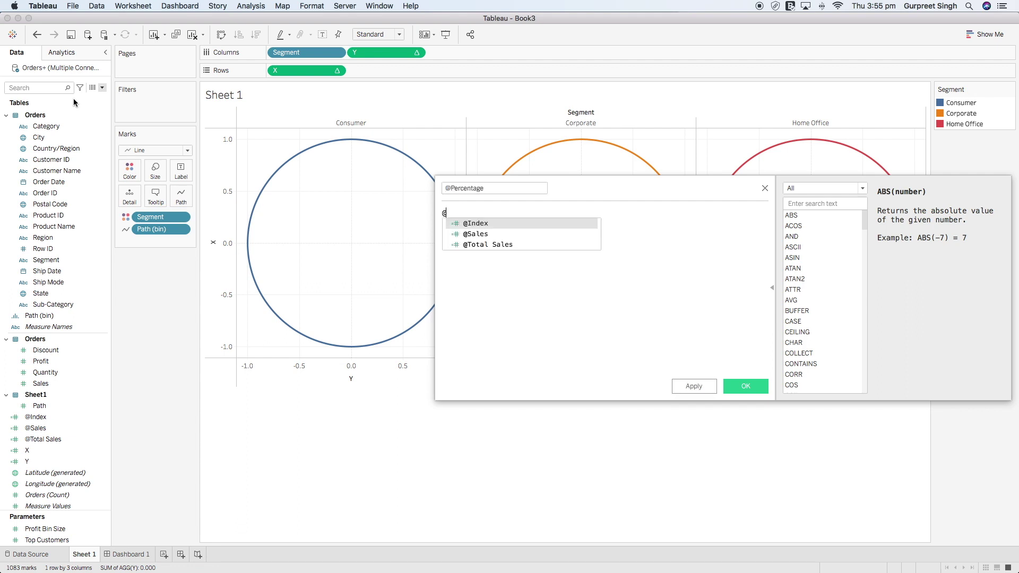
key("Return")
type("/[@T")
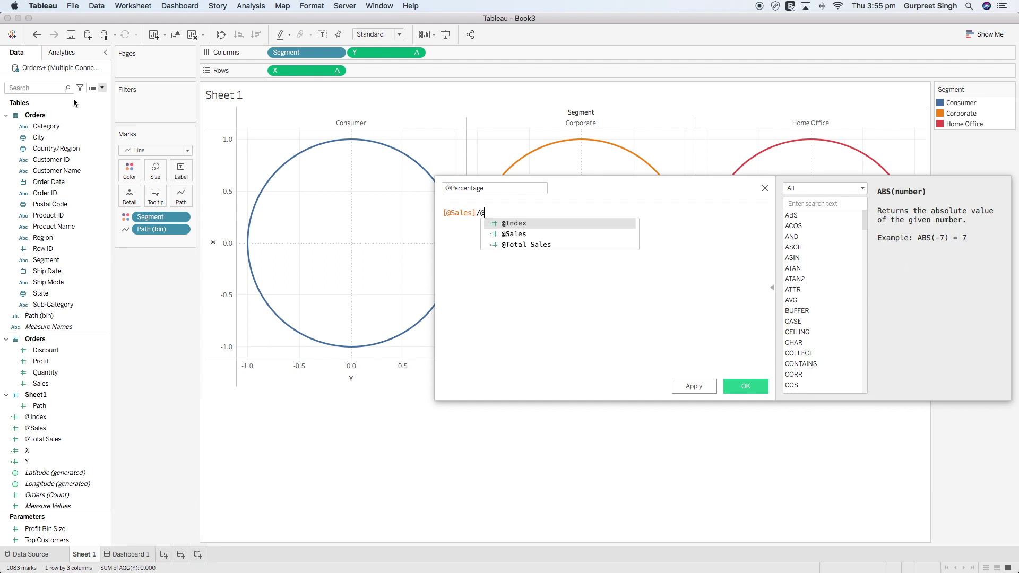
key("Return")
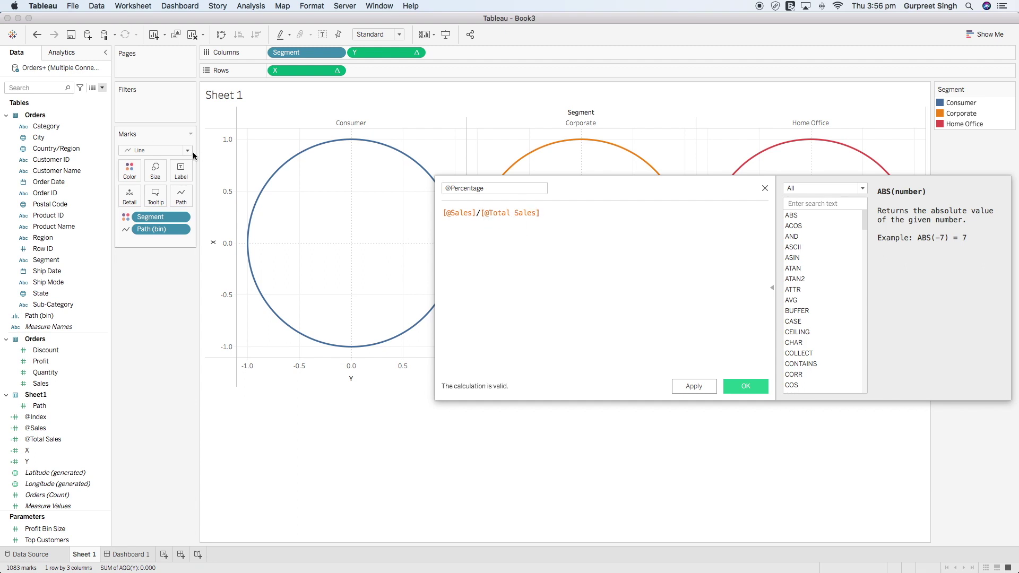
left_click(745, 386)
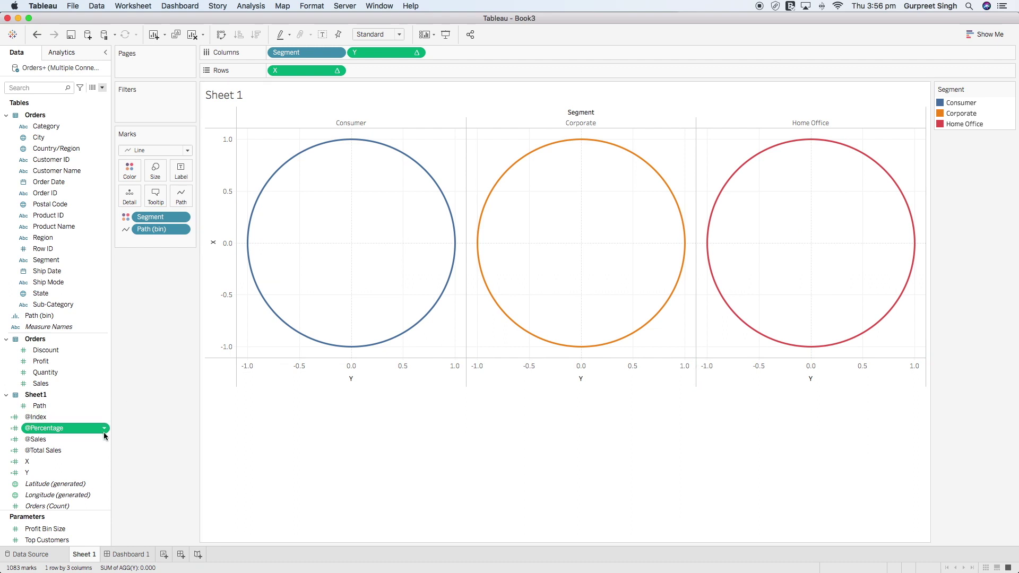
left_click(103, 88)
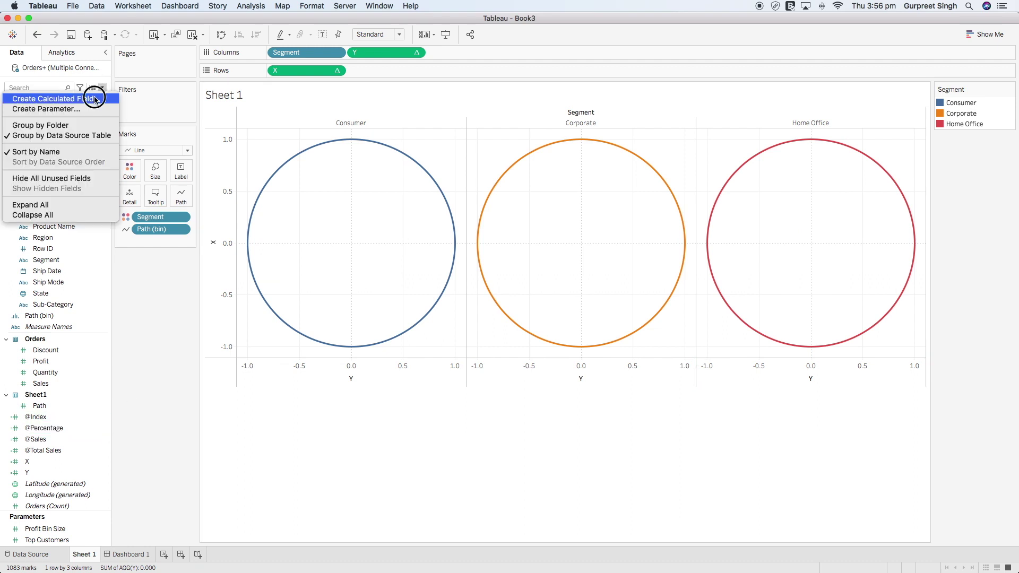
left_click(91, 96)
type("@size")
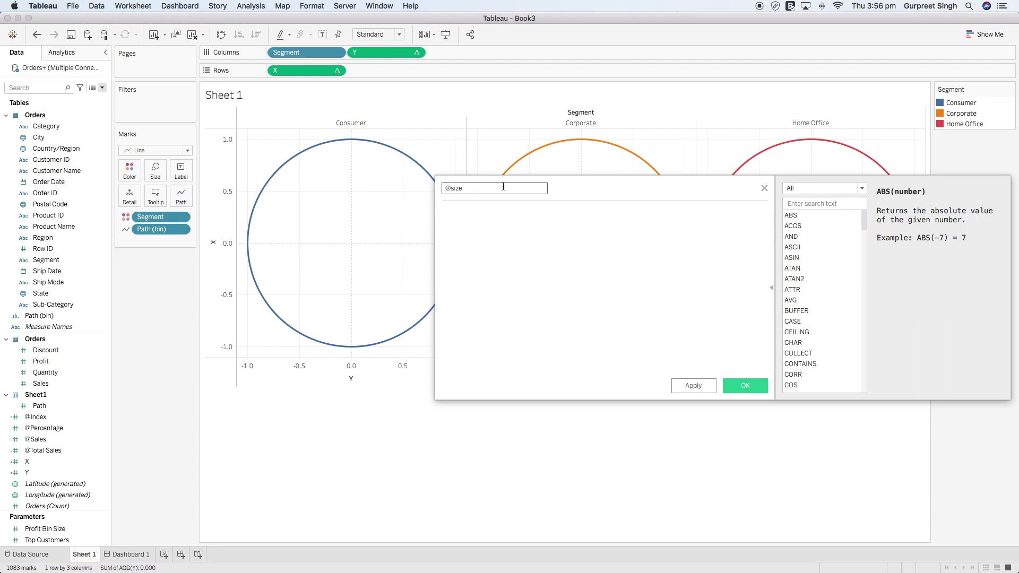
left_click(505, 224)
type("if")
key("Return")
type("i")
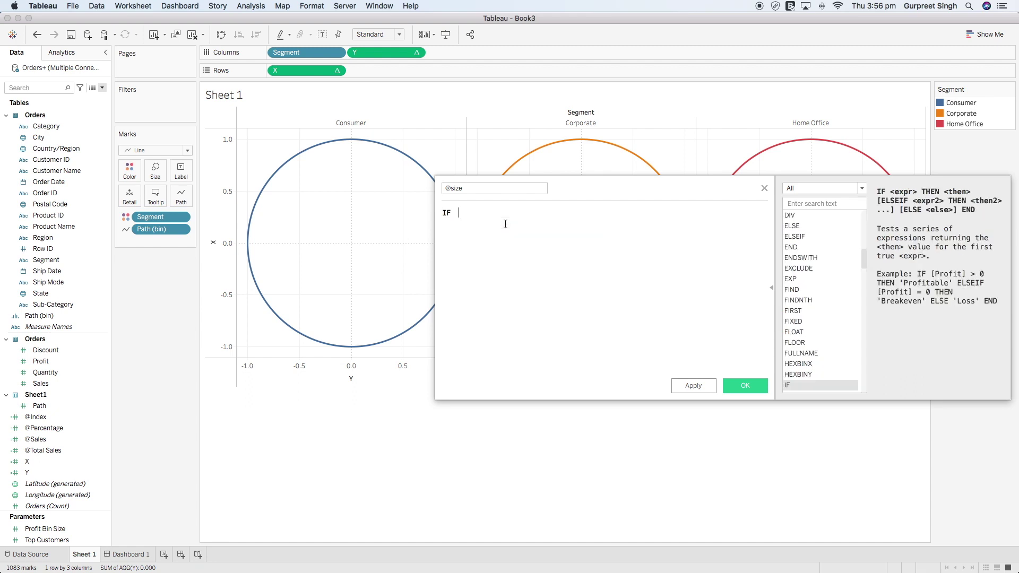
type("ndex")
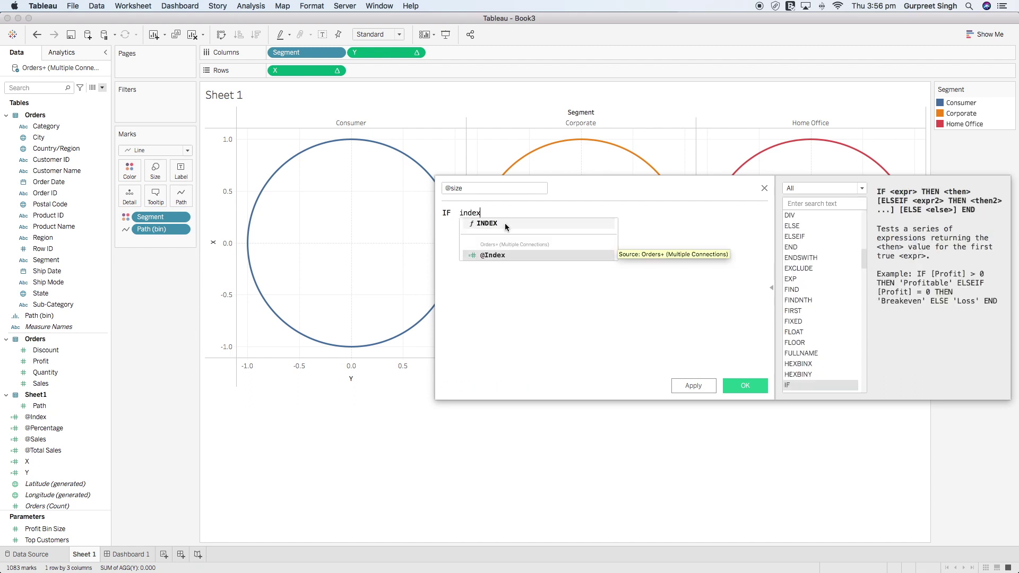
key("Return")
type("/windo")
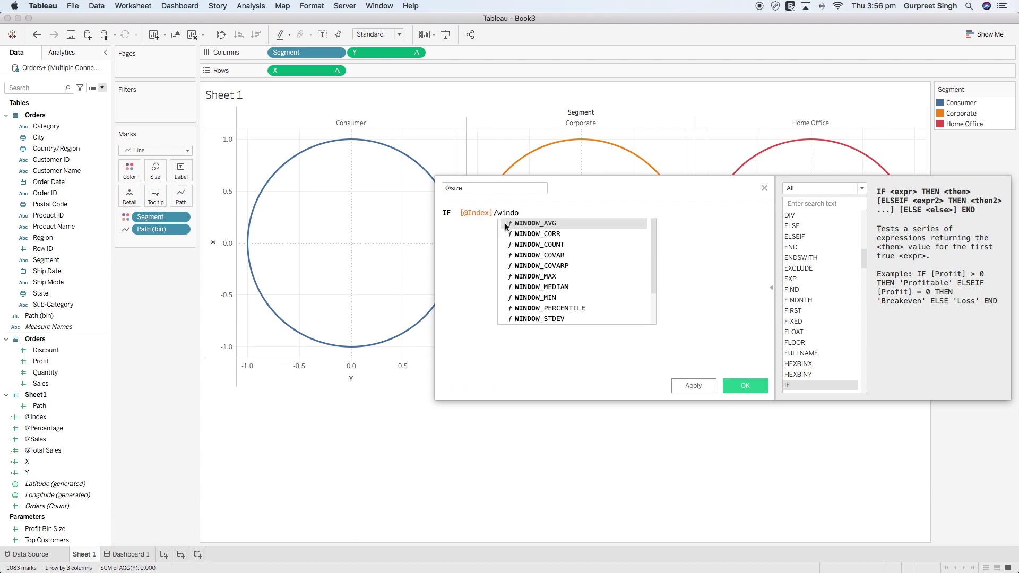
type("w_m")
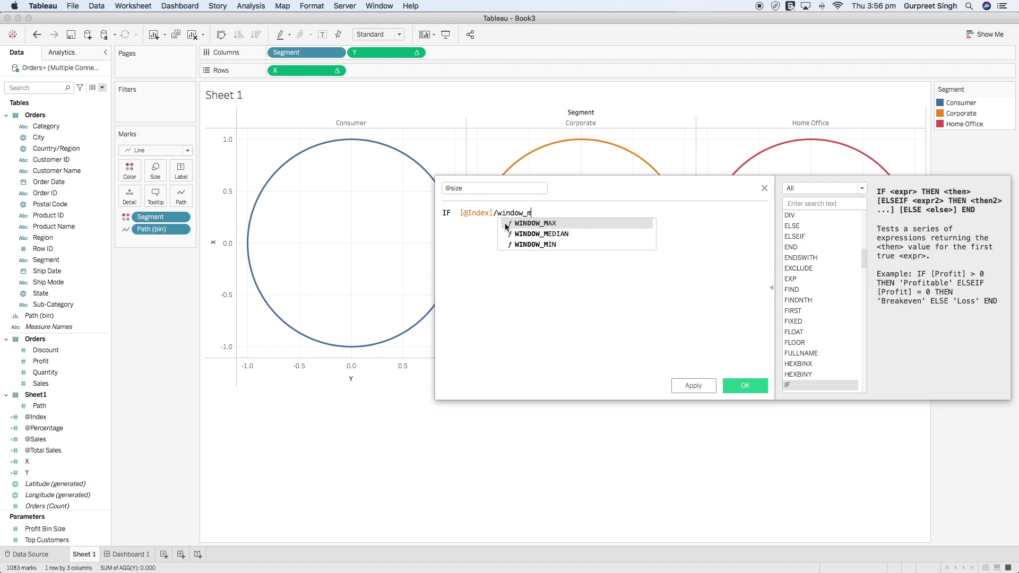
key("Return")
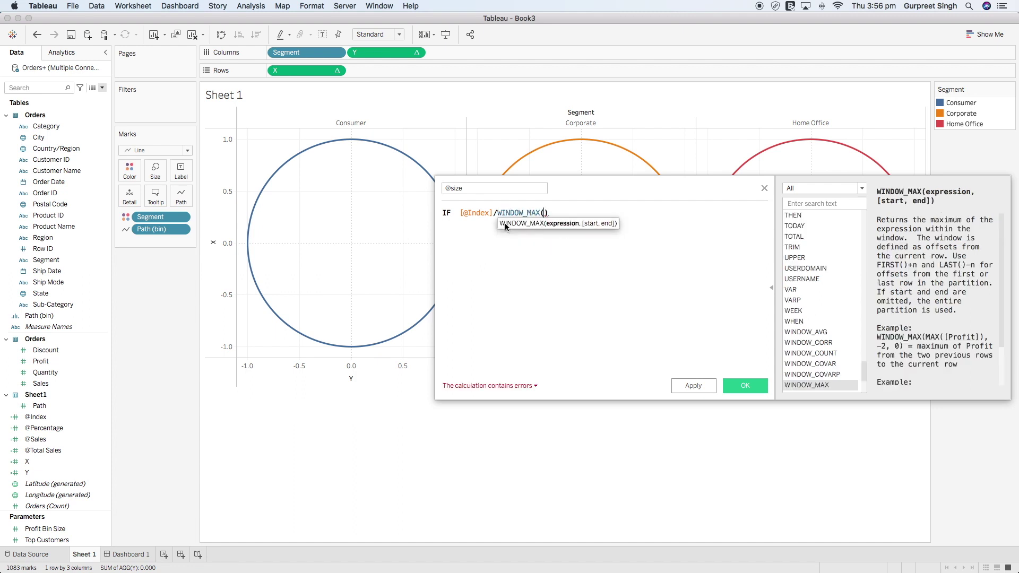
type("inde")
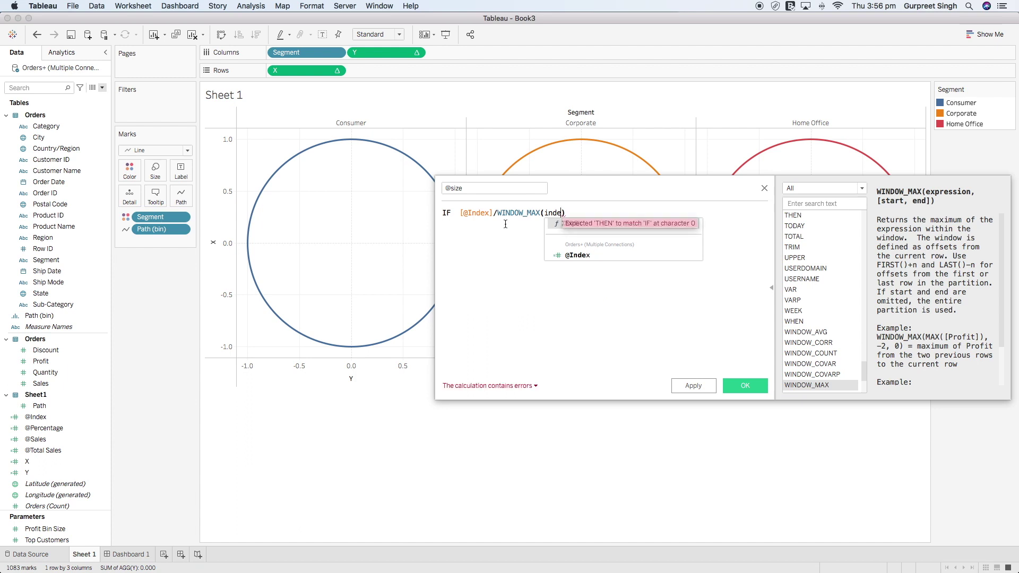
key("Down")
key("Return")
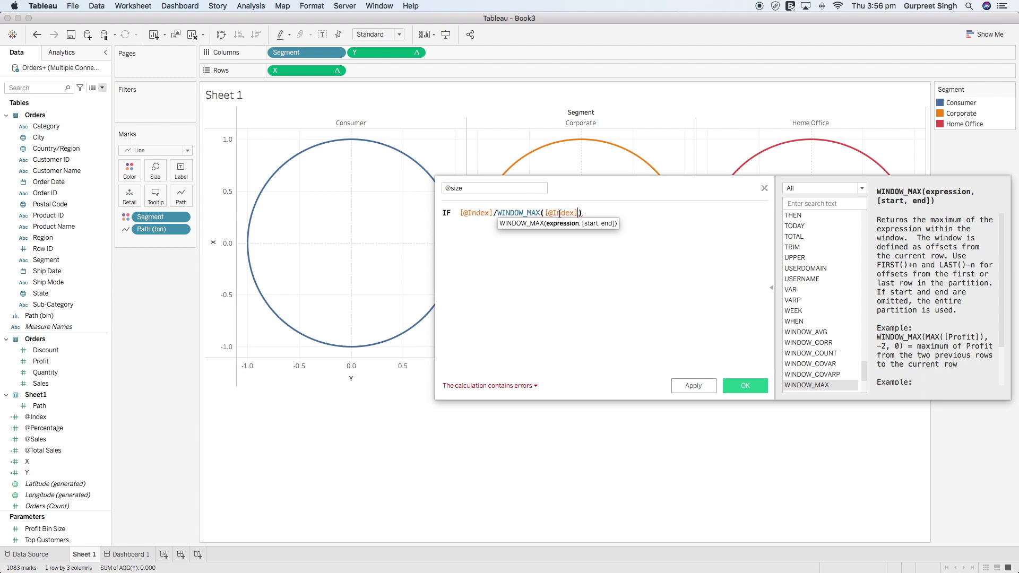
mouse_move(579, 212)
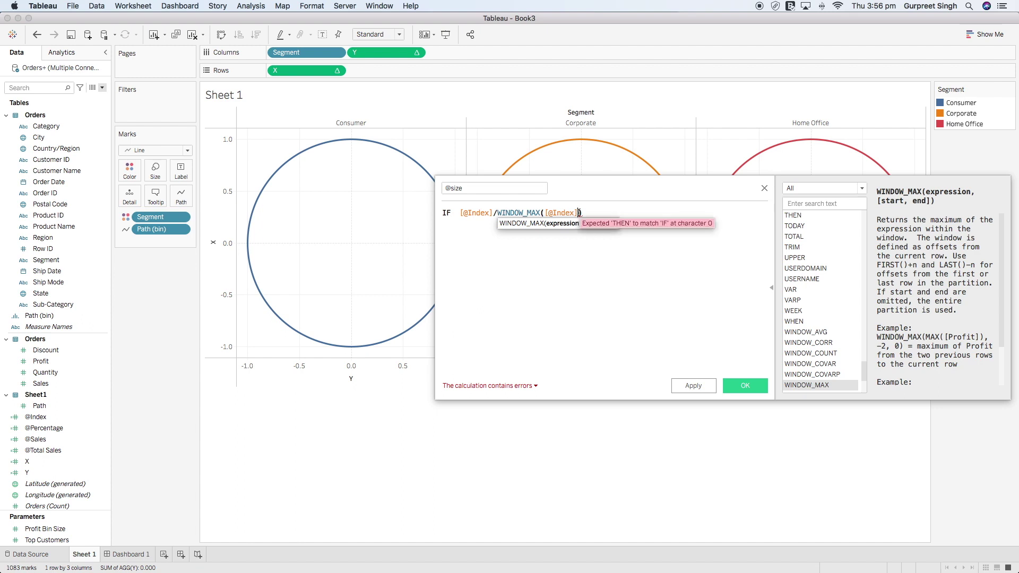
type(">")
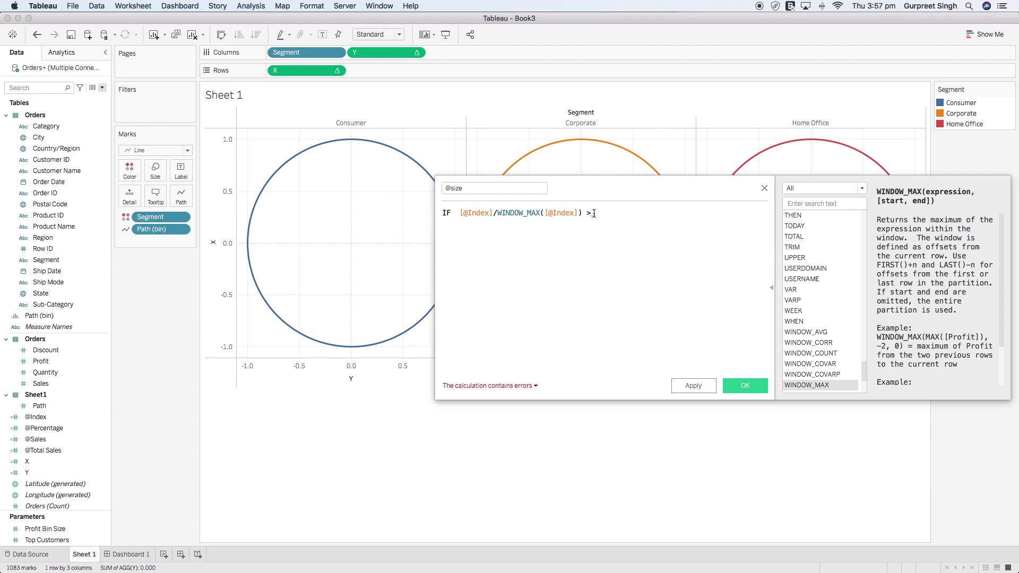
type(" per")
key("Down")
key("Return")
type("then")
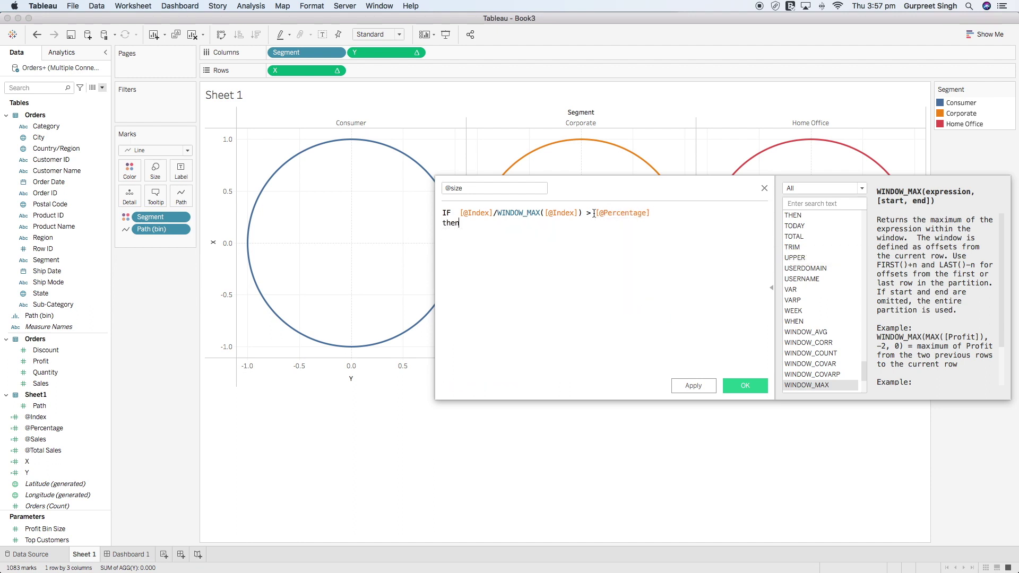
type("1")
key("Return")
type("els")
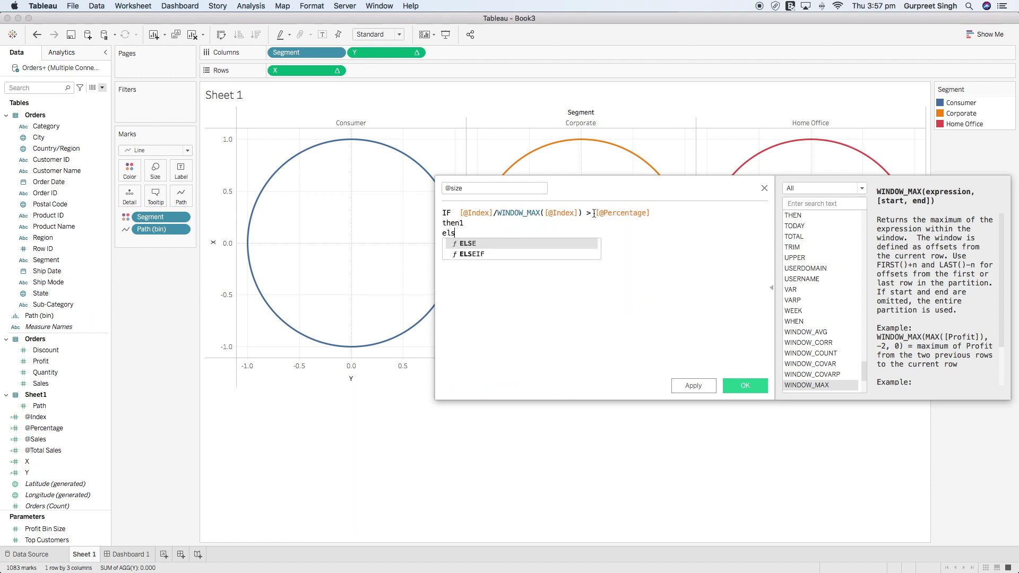
type("e 0 END")
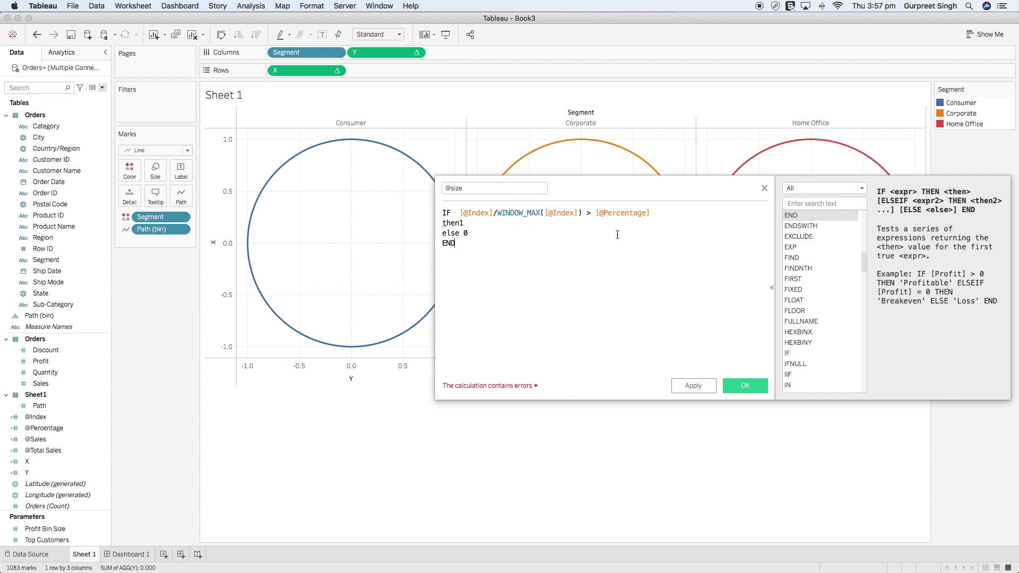
left_click(465, 222)
left_click(530, 239)
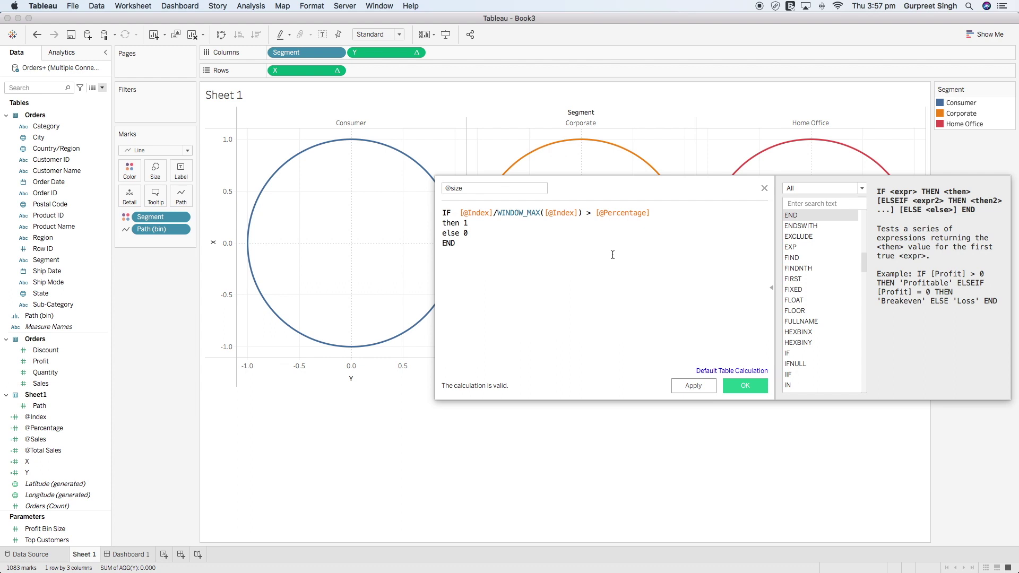
mouse_move(355, 141)
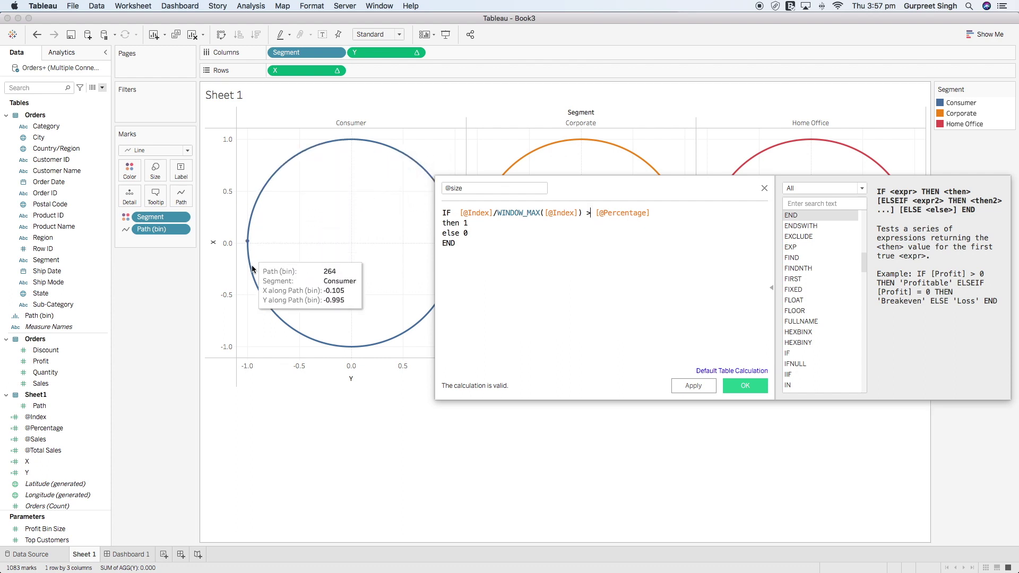
left_click(594, 215)
key("BackSpace")
type("<")
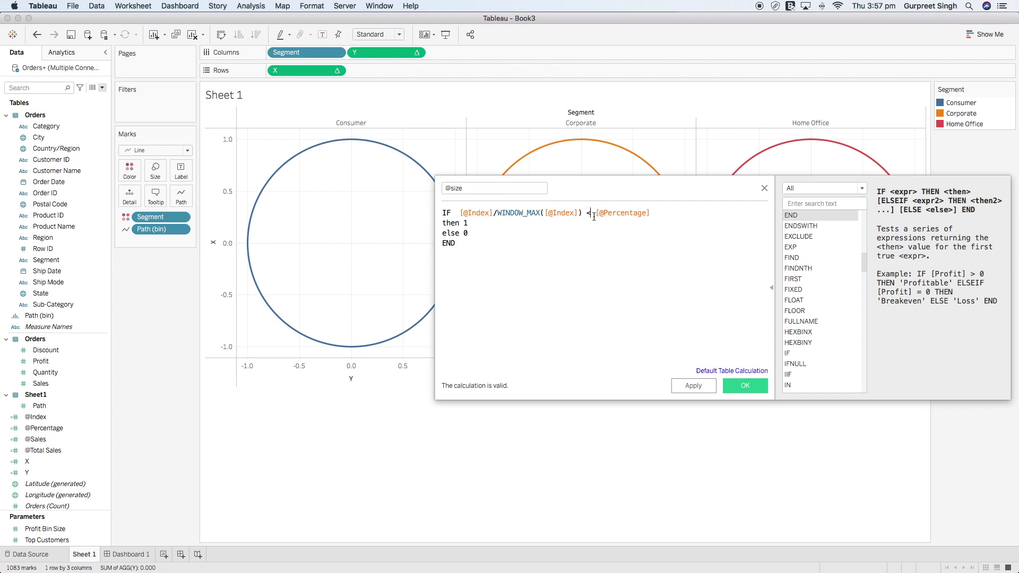
left_click(738, 386)
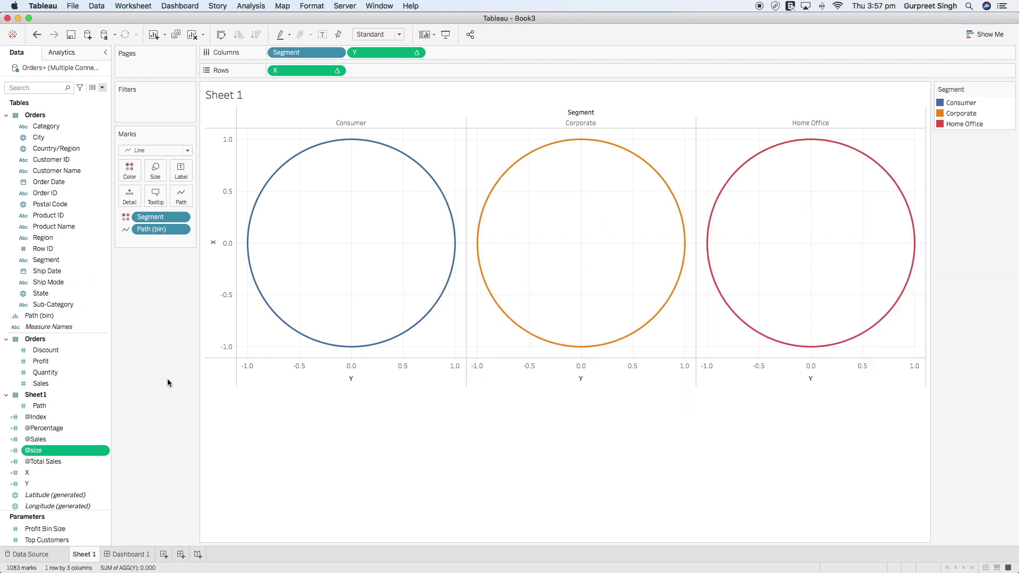
left_click_drag(53, 452, 159, 175)
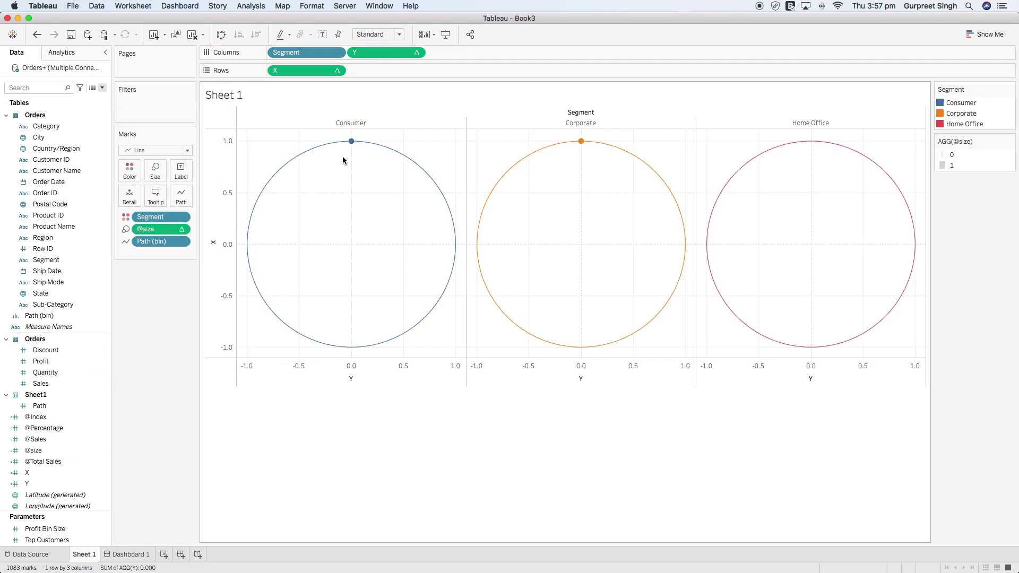
mouse_move(549, 145)
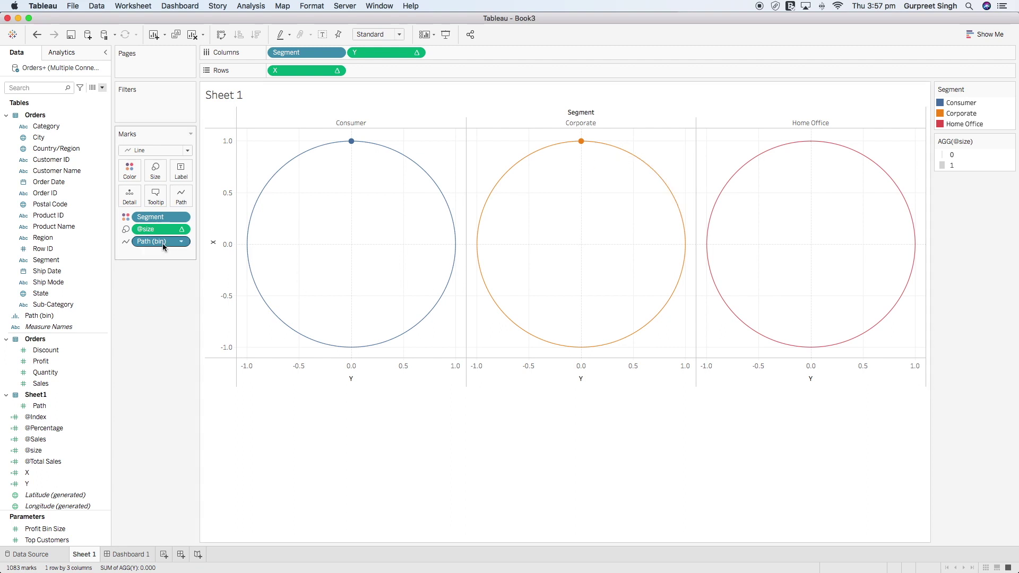
left_click(181, 230)
mouse_move(208, 345)
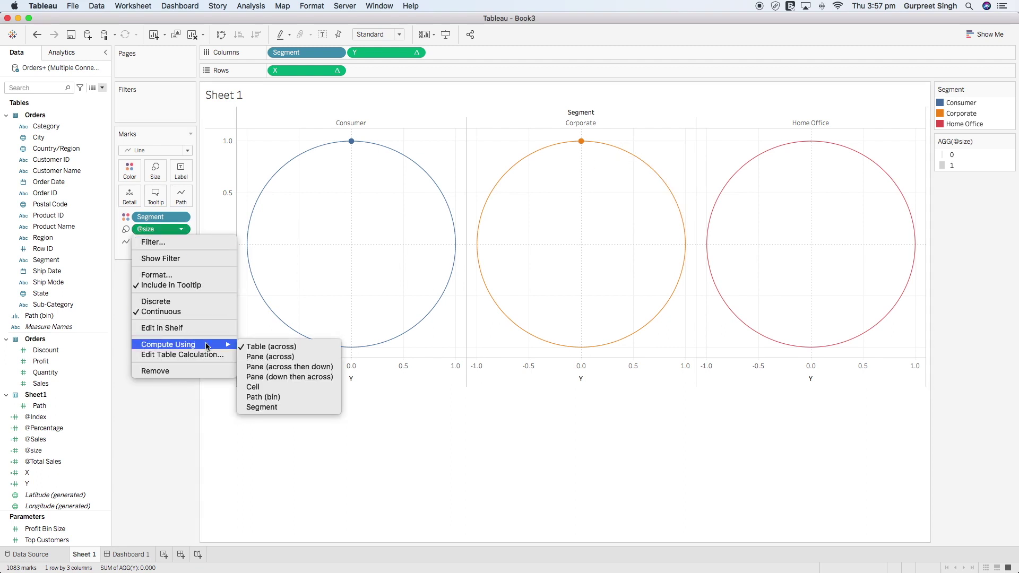
left_click(258, 387)
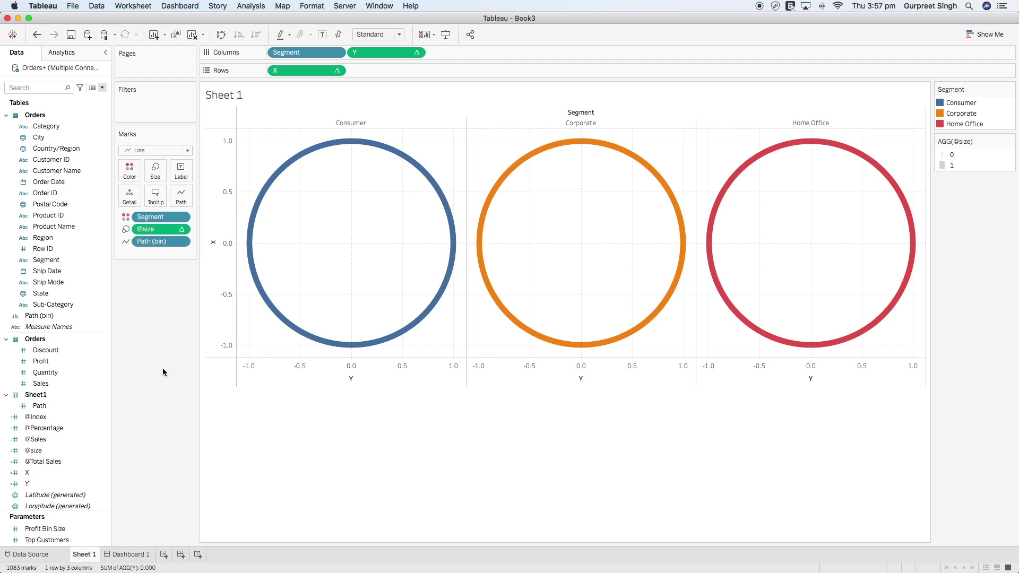
left_click(184, 230)
left_click(203, 355)
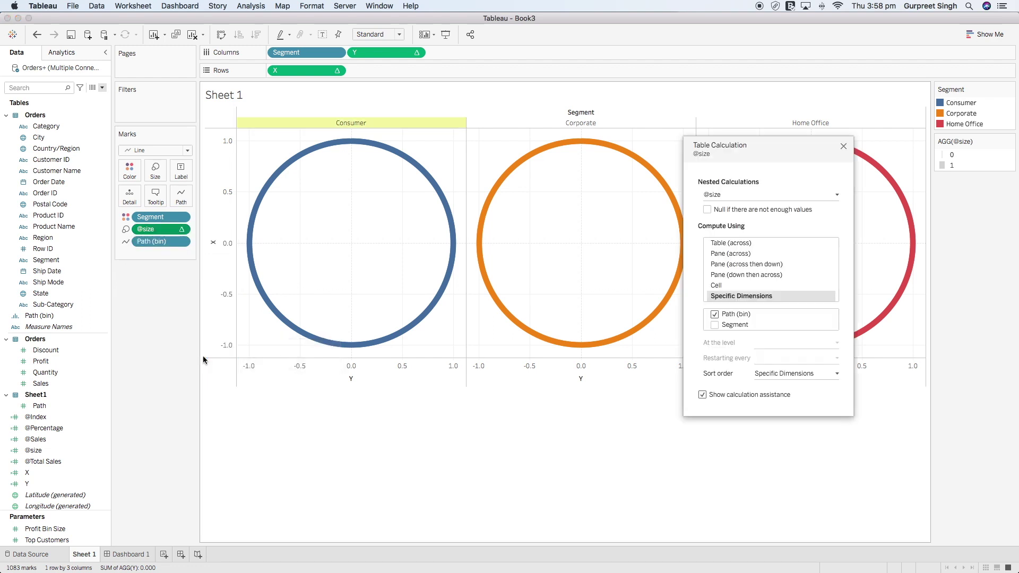
left_click(711, 195)
left_click(730, 231)
left_click(715, 325)
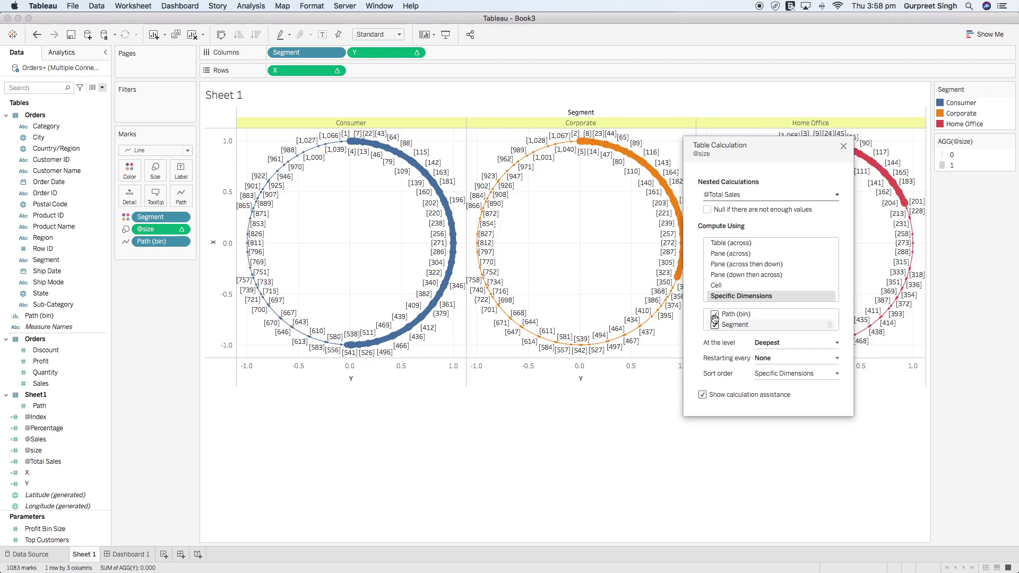
left_click(843, 146)
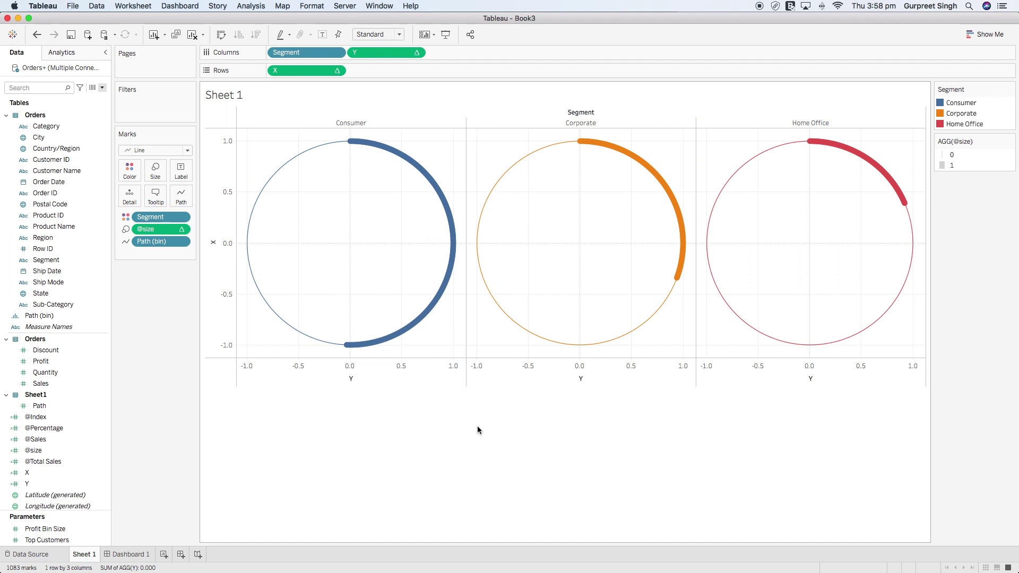
right_click(33, 449)
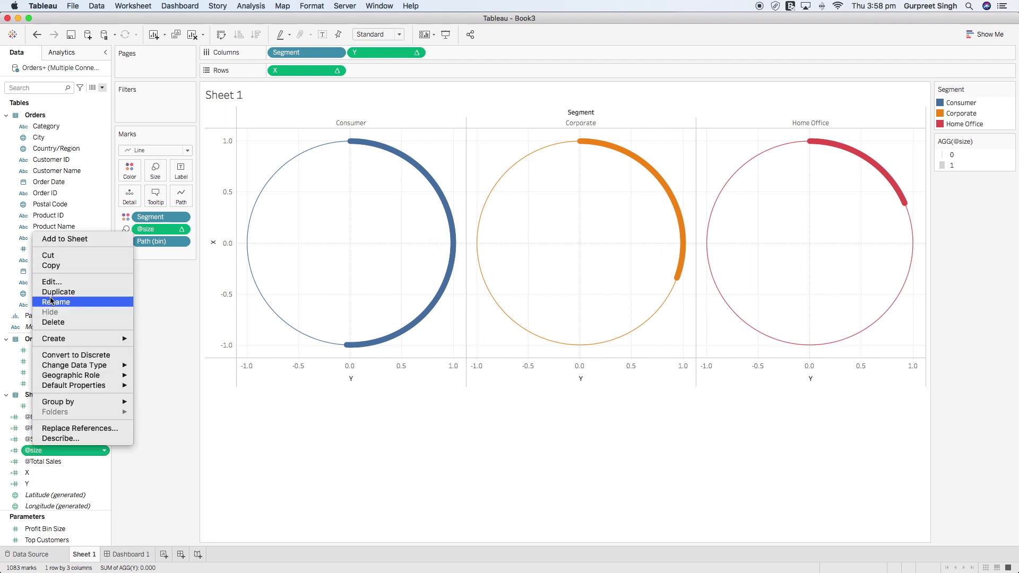
left_click(51, 281)
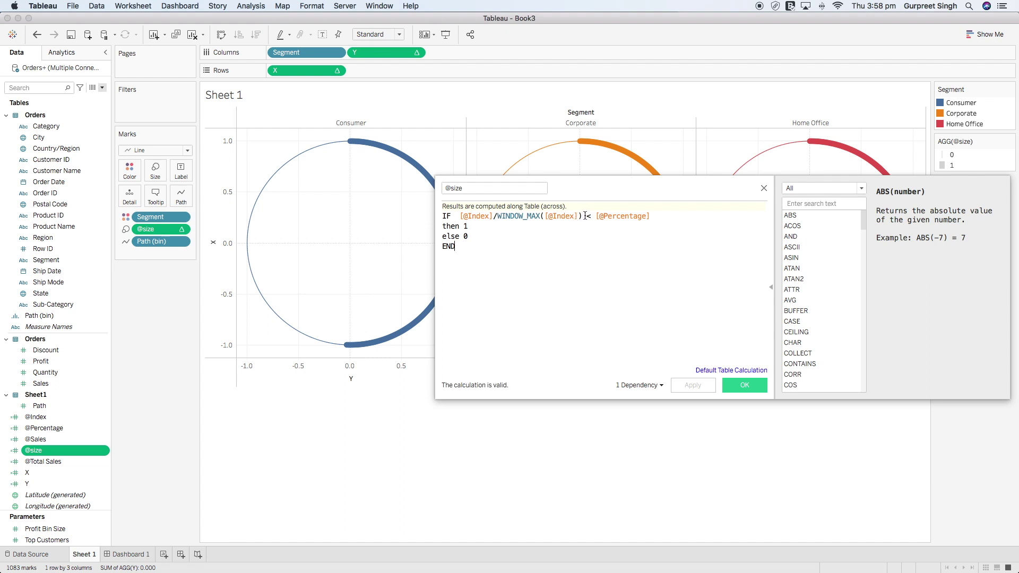
left_click_drag(584, 217, 463, 214)
mouse_move(354, 145)
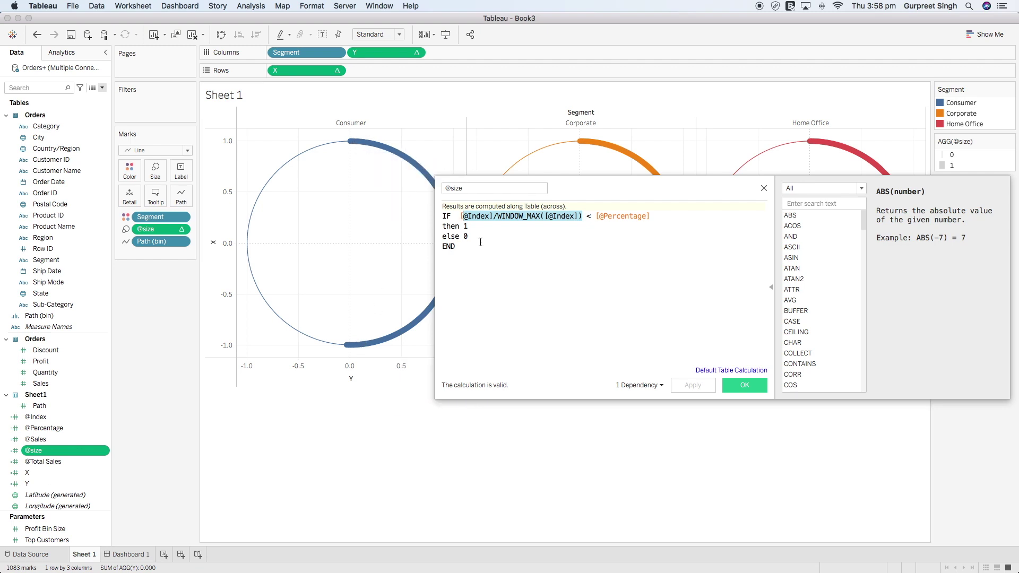
left_click_drag(581, 186, 635, 181)
mouse_move(405, 327)
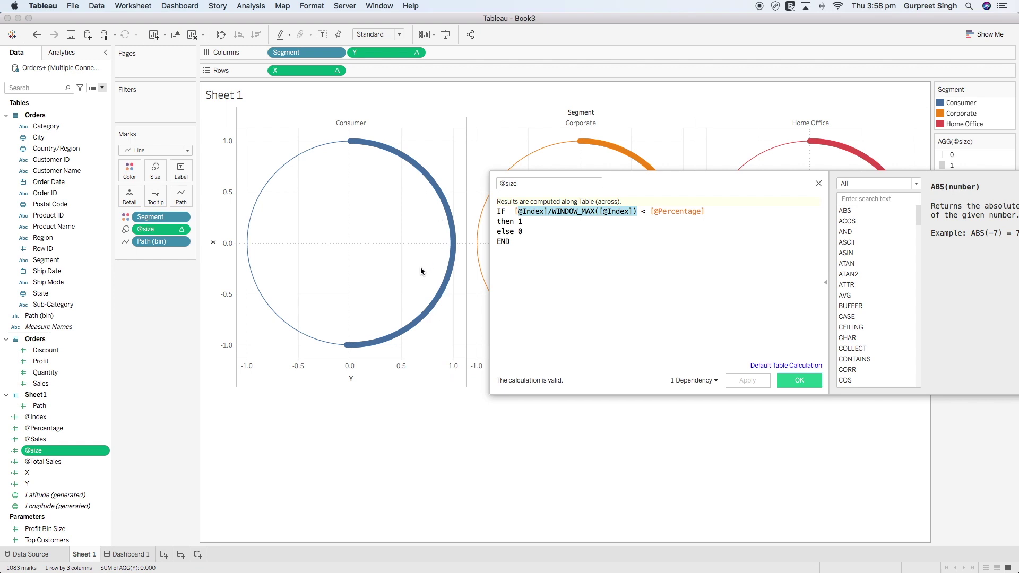
left_click(818, 183)
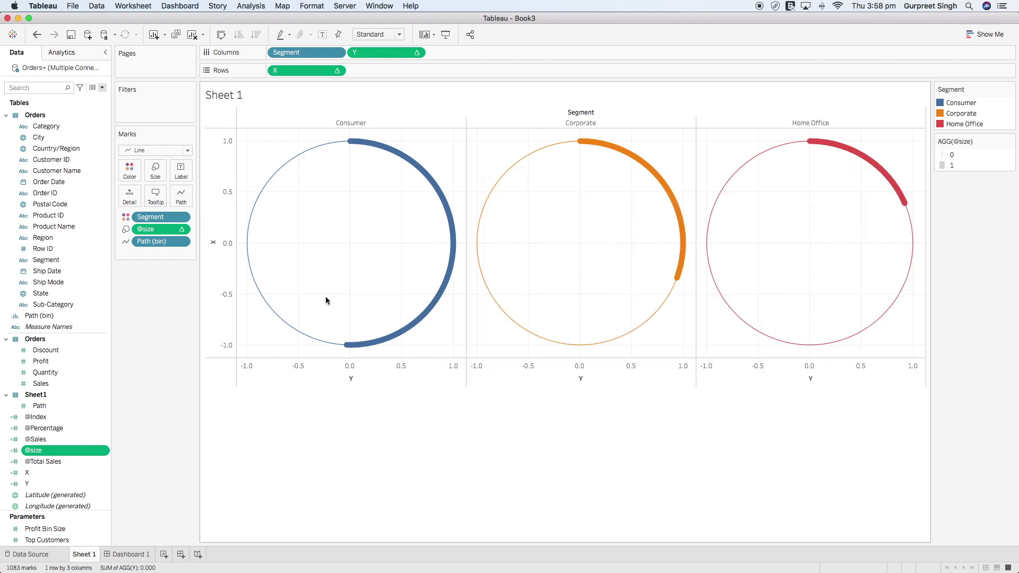
Hide the X and Y axis headers, then undo both changes.
right_click(225, 160)
left_click(228, 216)
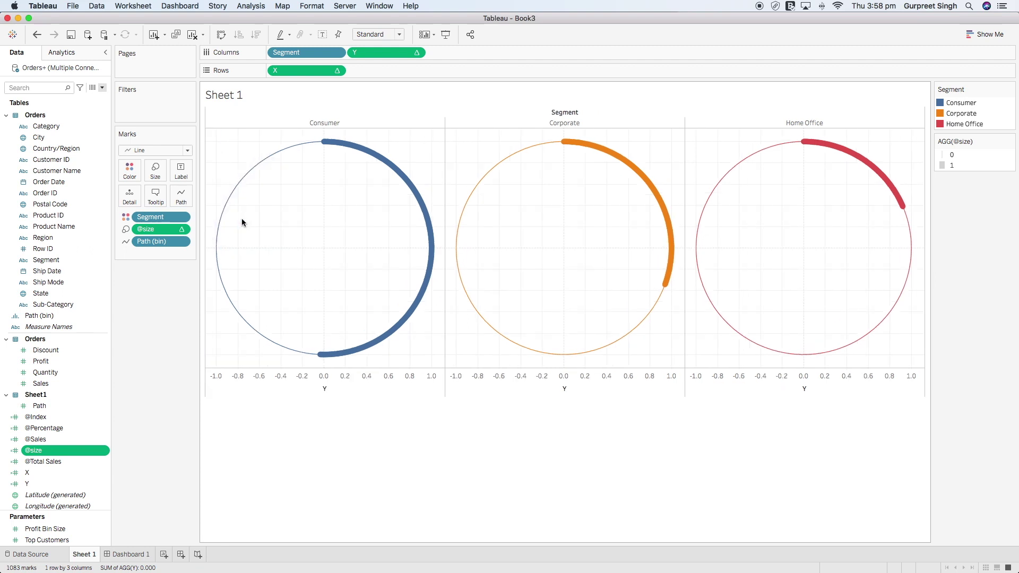
right_click(402, 378)
left_click(425, 437)
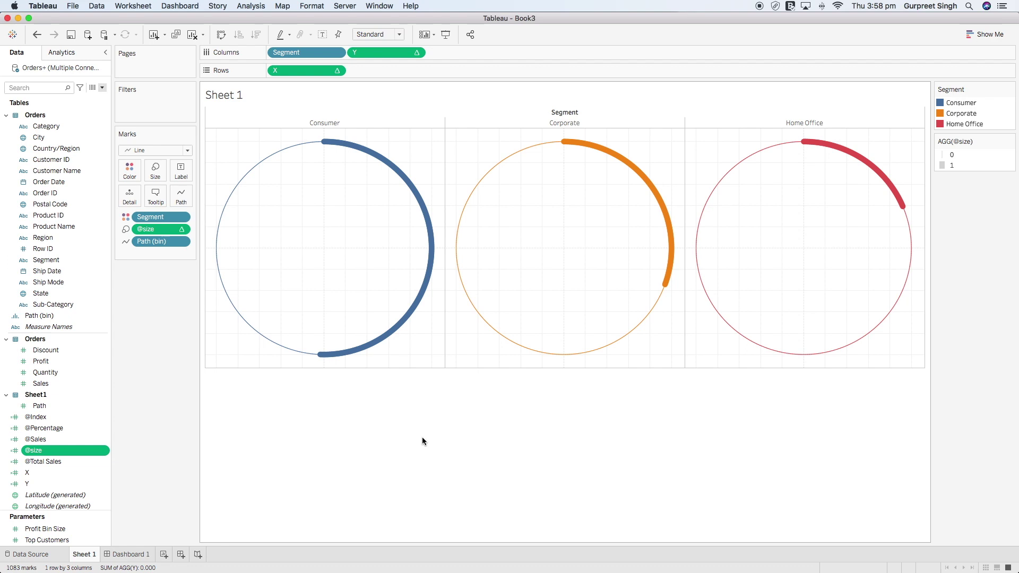
key("super+z")
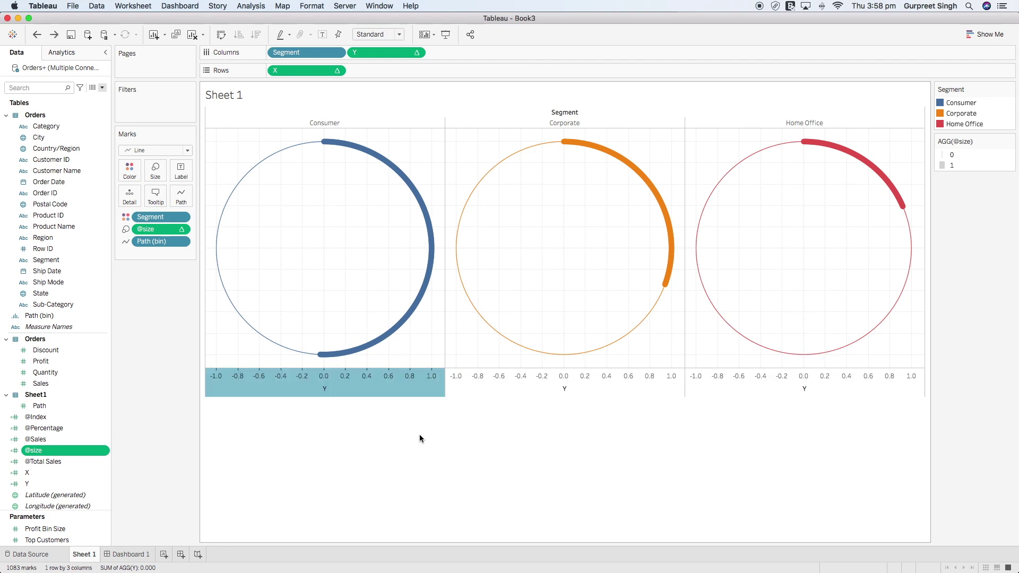
key("super+z")
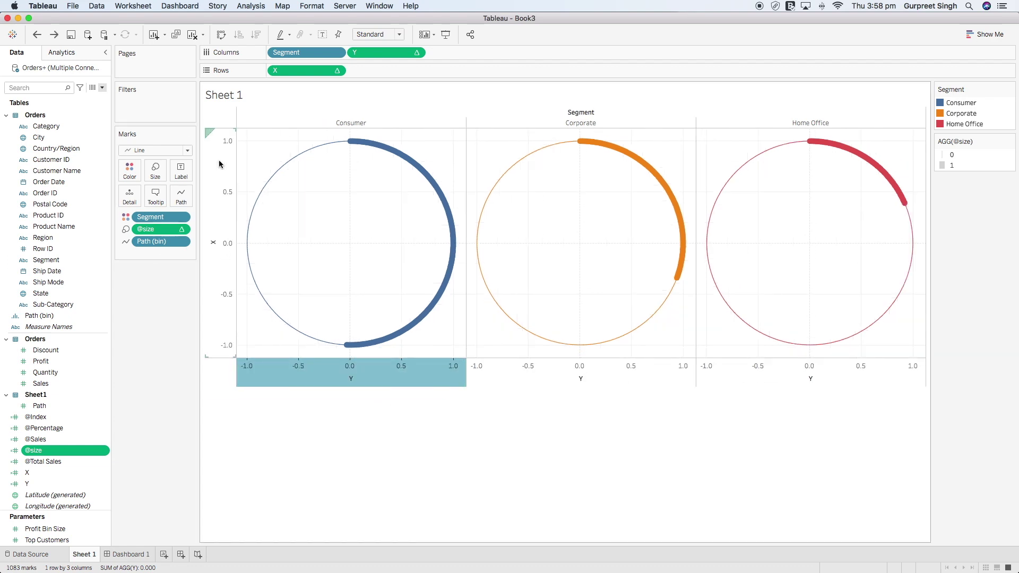
left_click(102, 88)
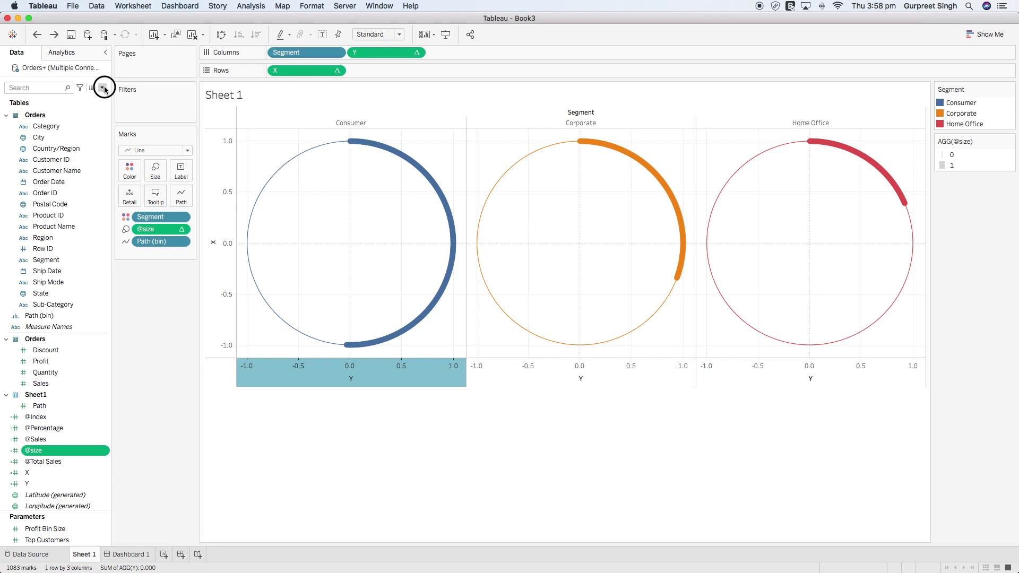
left_click(42, 97)
type("@Zero")
left_click(480, 227)
left_click(753, 379)
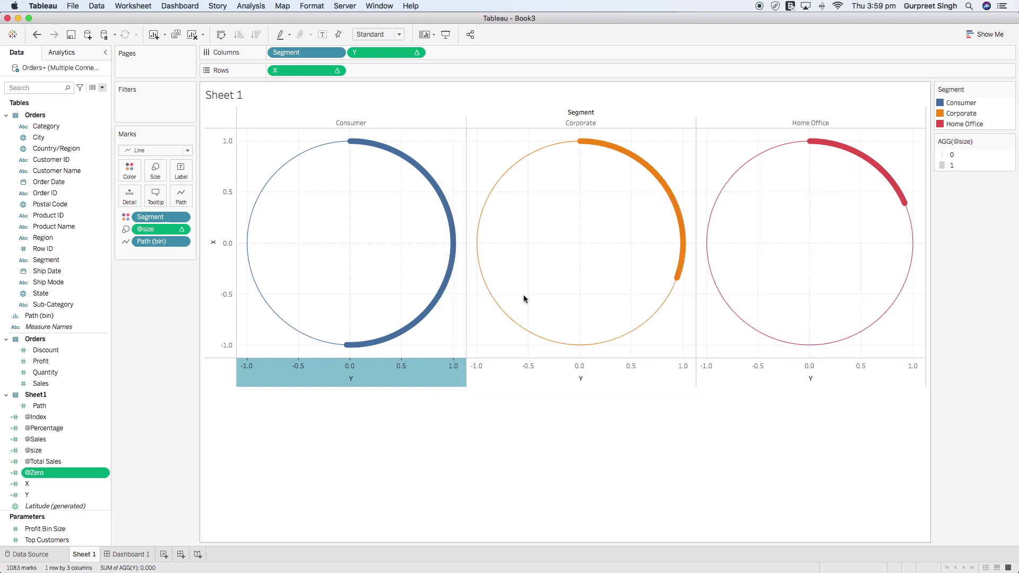
left_click_drag(68, 483, 424, 73)
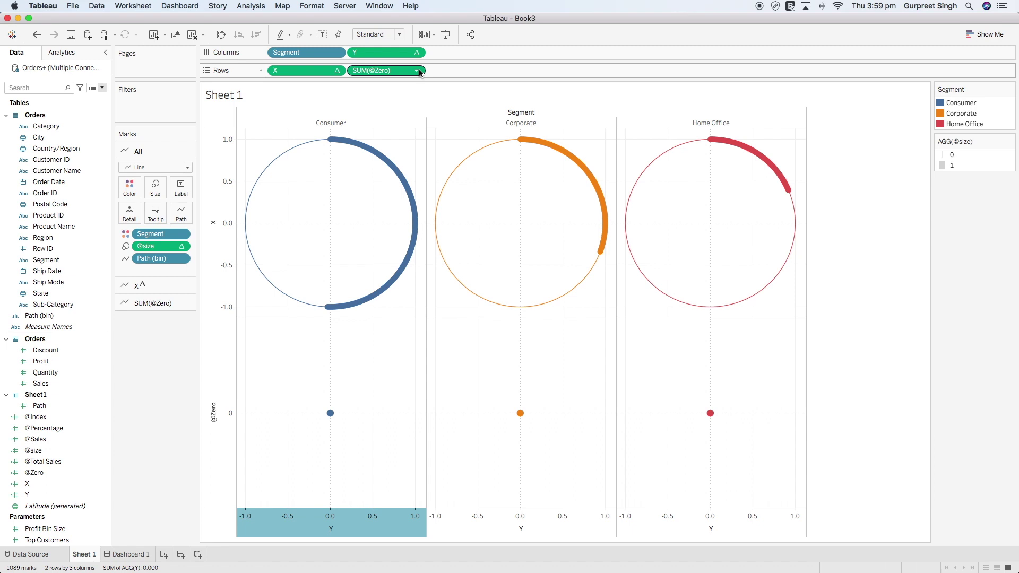
left_click(417, 72)
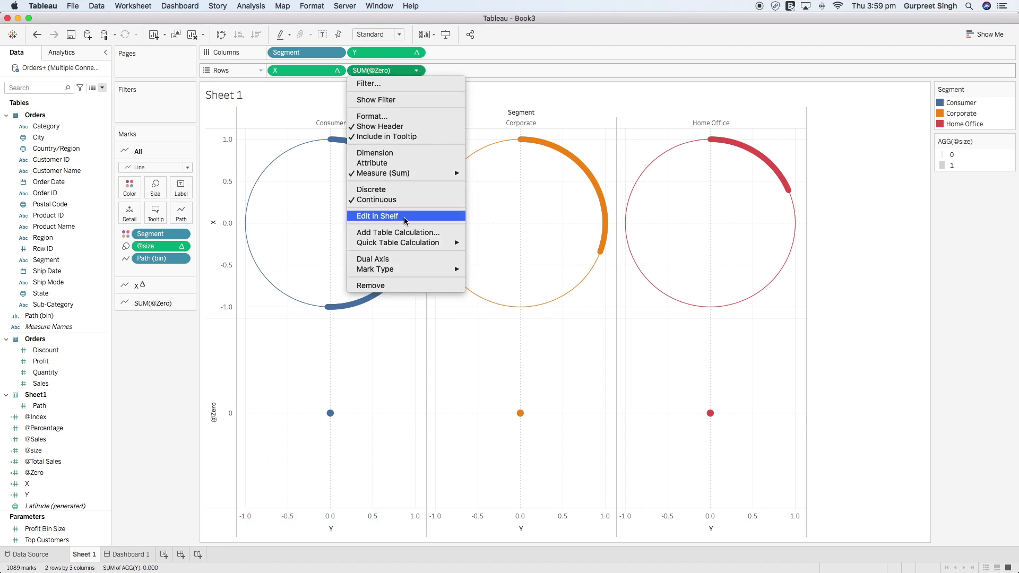
left_click(399, 259)
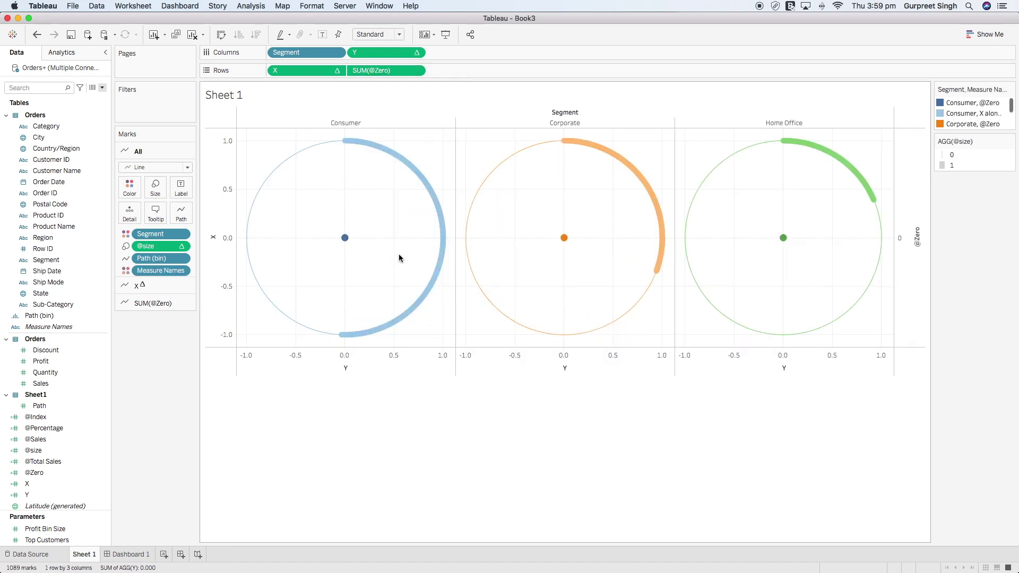
right_click(298, 368)
left_click(234, 266)
right_click(234, 266)
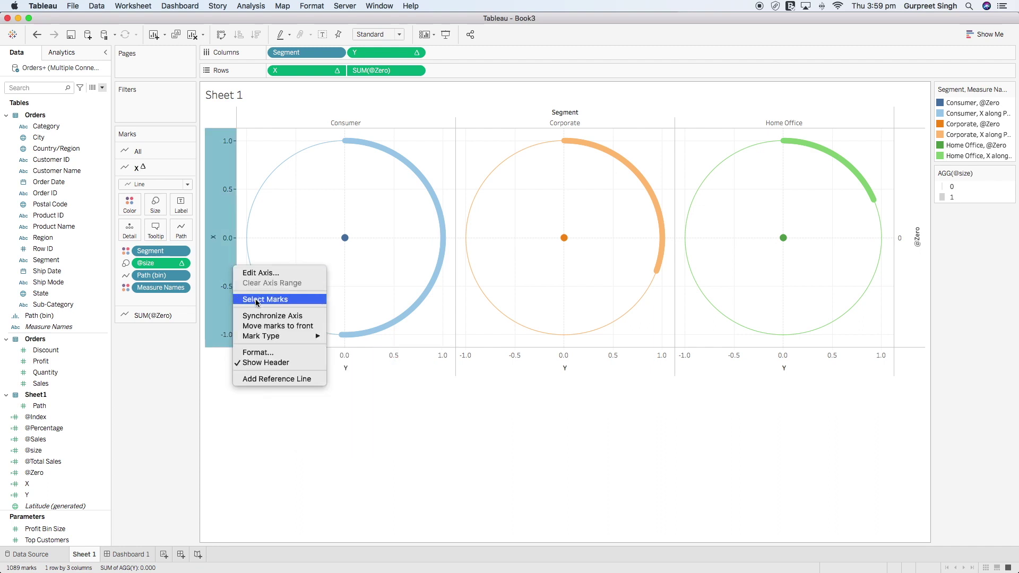
left_click(263, 315)
Hide the X and Y axis headers.
right_click(225, 228)
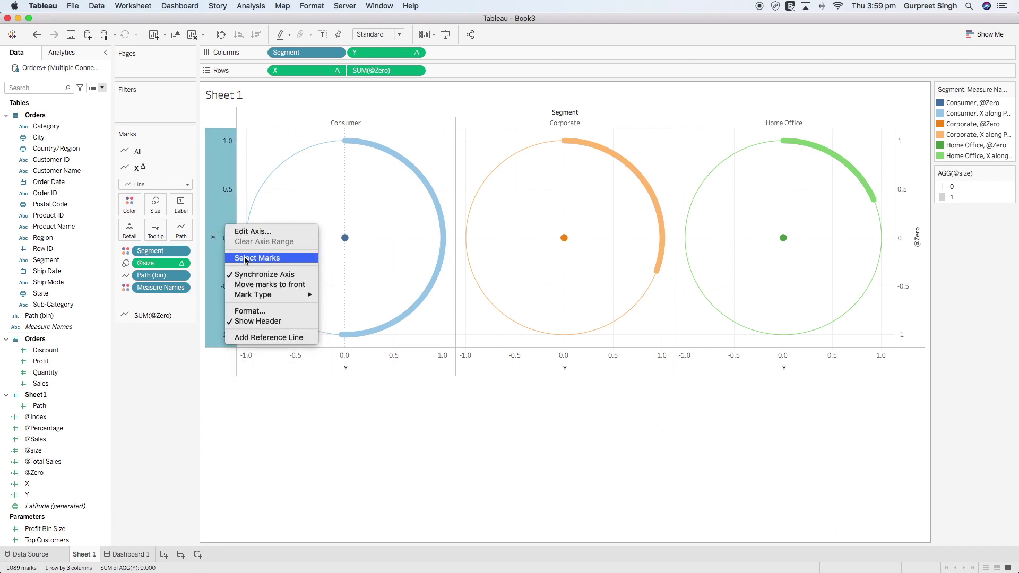
left_click(253, 321)
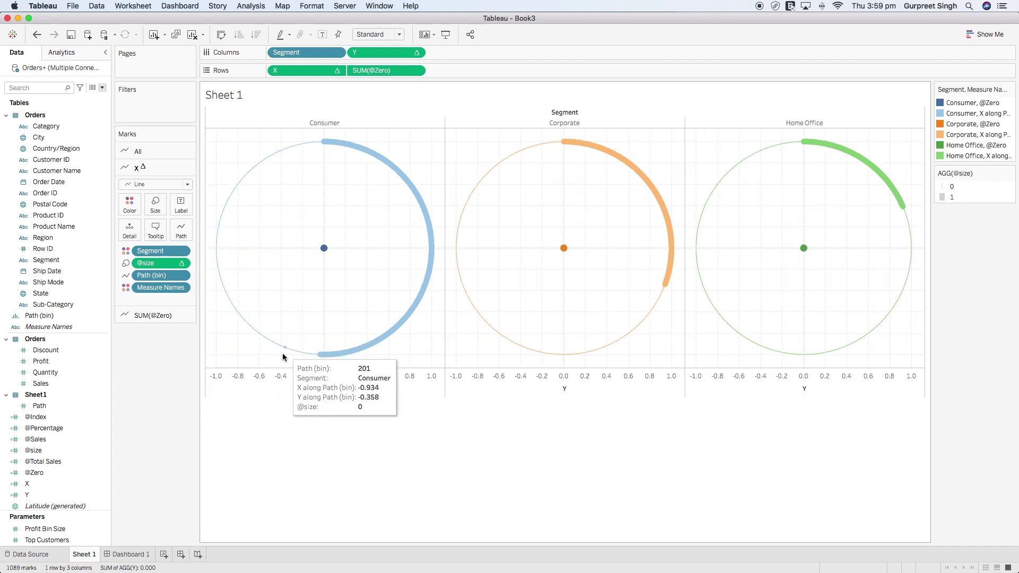
left_click(278, 381)
right_click(278, 381)
left_click(304, 441)
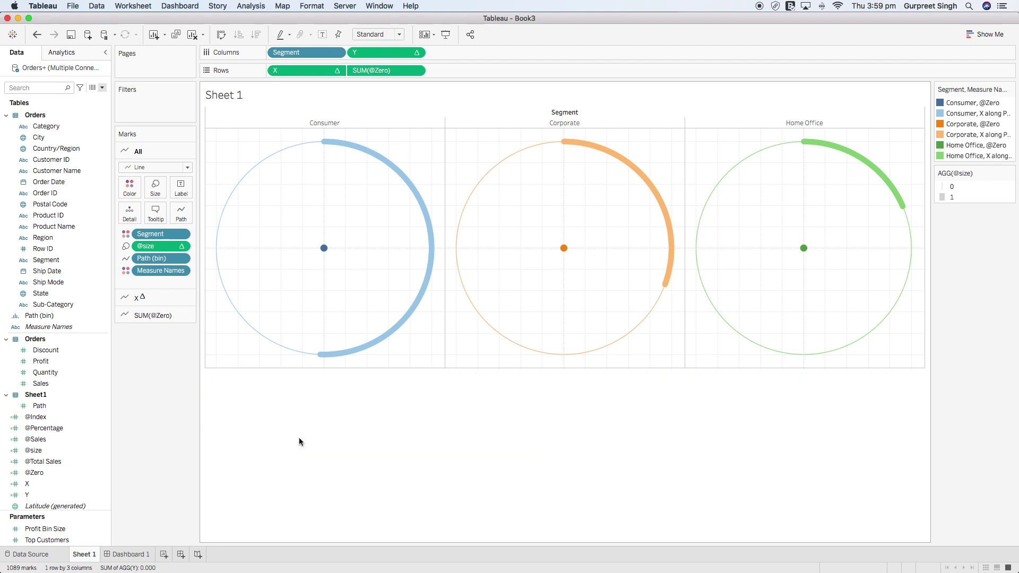
right_click(416, 158)
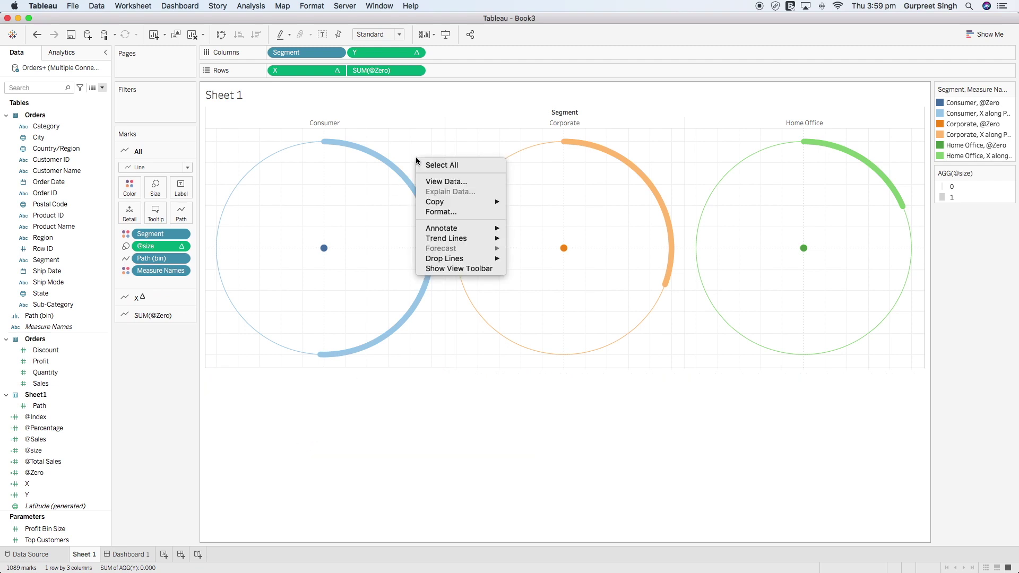
Set grid, zero, trend, reference and drop lines and axis ticks to None.
left_click(449, 212)
left_click(65, 71)
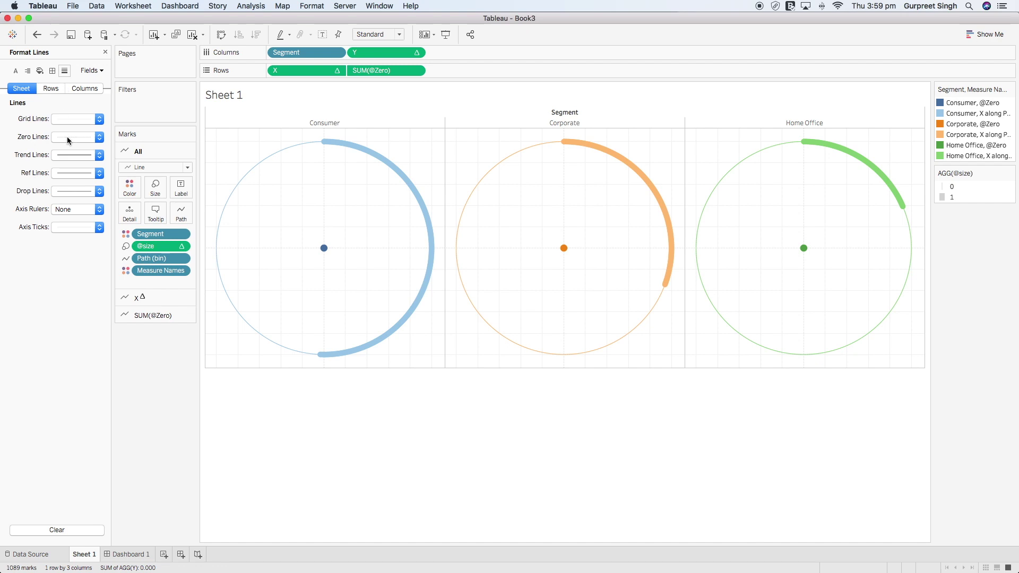
left_click(66, 120)
left_click(55, 137)
left_click(54, 137)
left_click(73, 154)
left_click(72, 155)
left_click(68, 171)
left_click(63, 174)
left_click(63, 189)
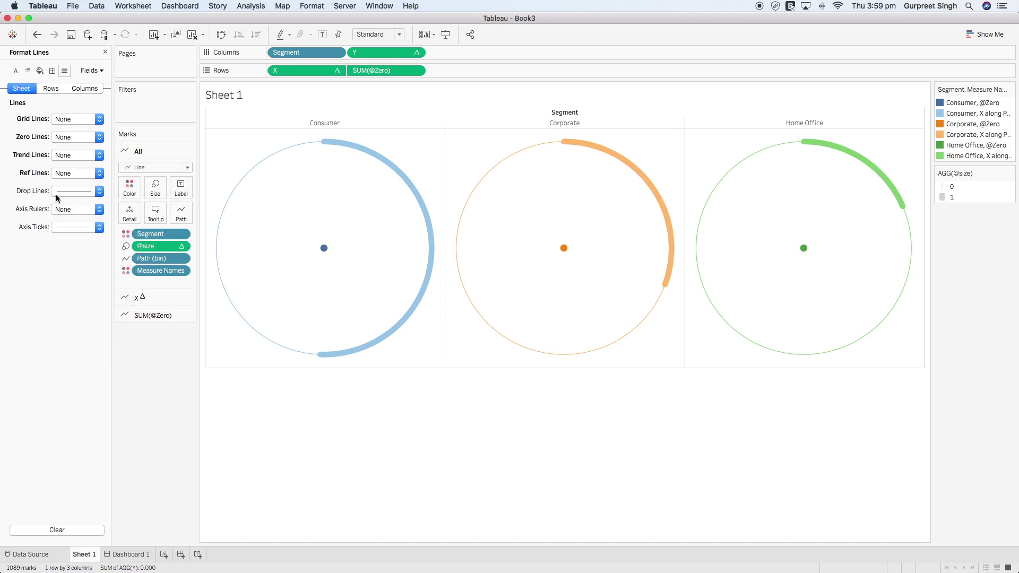
left_click(62, 192)
left_click(62, 205)
left_click(69, 227)
left_click(63, 240)
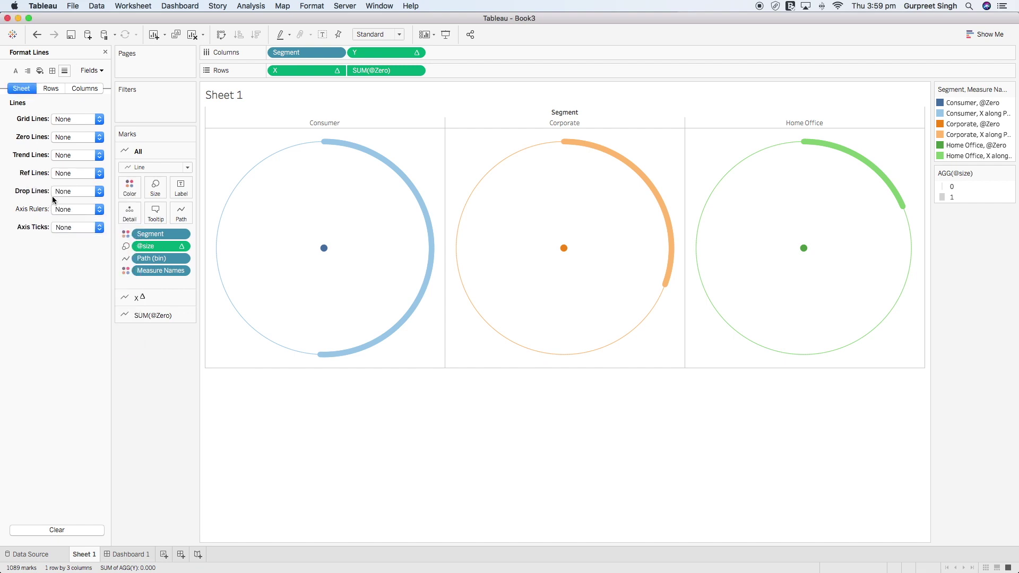
Remove the row and column dividers and close the Format pane.
left_click(52, 71)
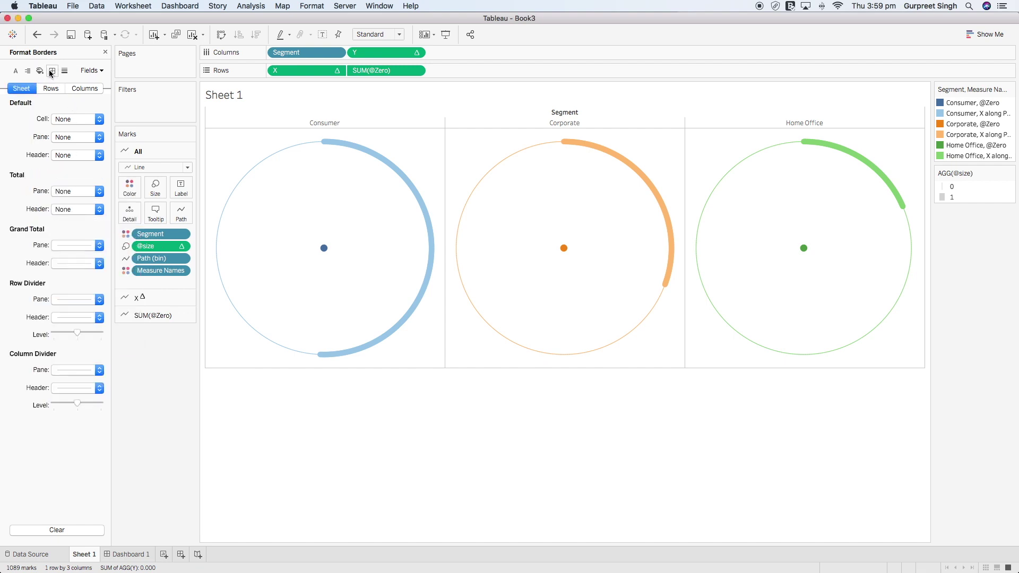
left_click(75, 301)
left_click(72, 313)
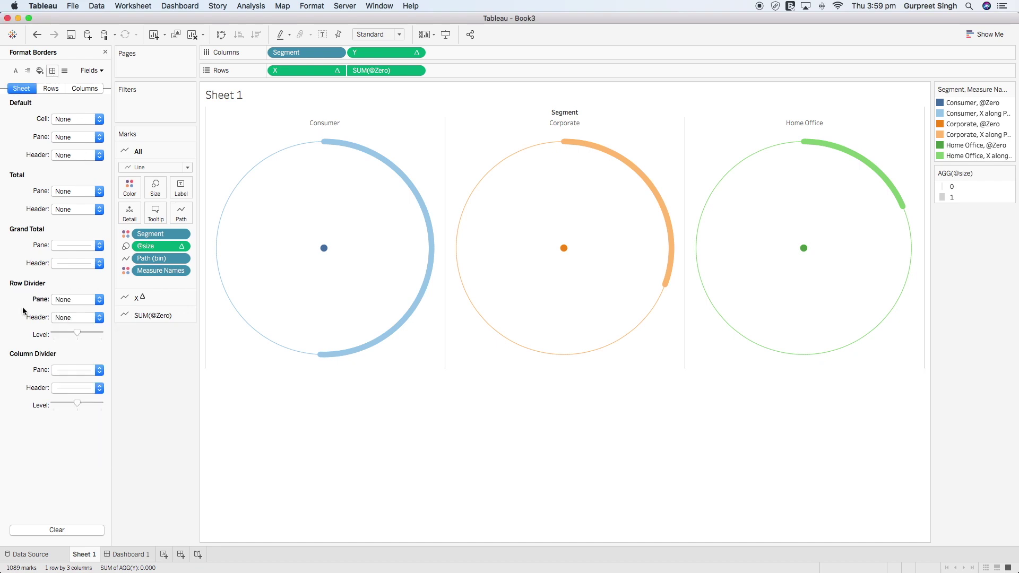
left_click(77, 369)
left_click(69, 386)
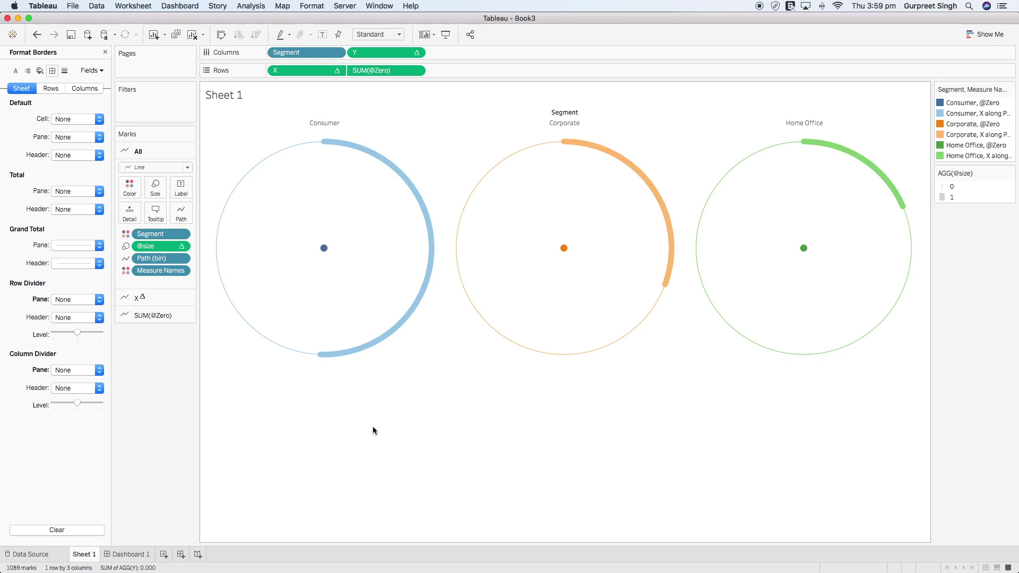
left_click(105, 52)
Make the arcs and dots much thicker, then trim the arc thickness slightly thinner.
left_click(156, 186)
left_click(223, 213)
mouse_move(208, 214)
left_mouse_down()
mouse_move(188, 212)
mouse_move(203, 211)
left_mouse_up()
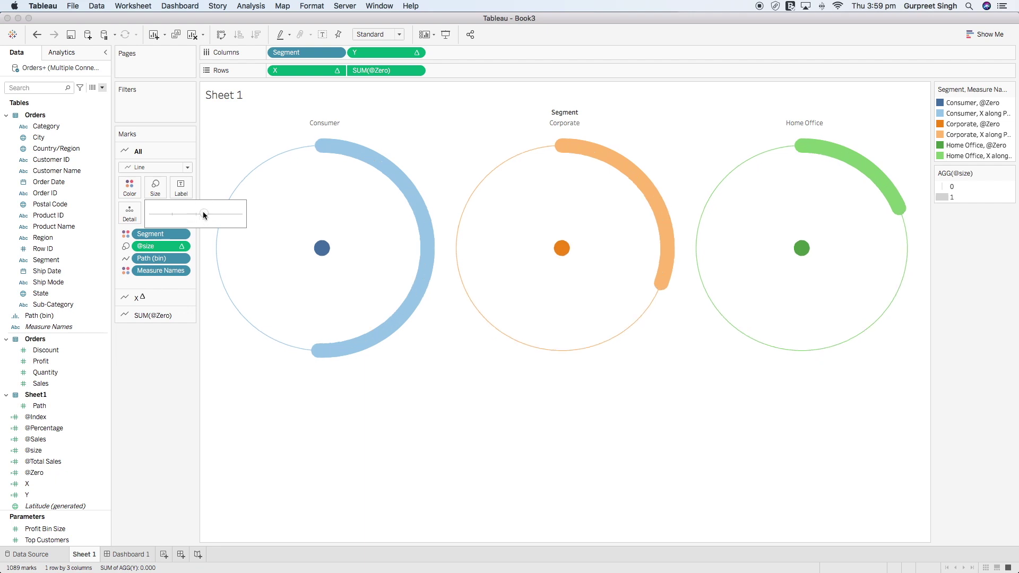
left_click(156, 316)
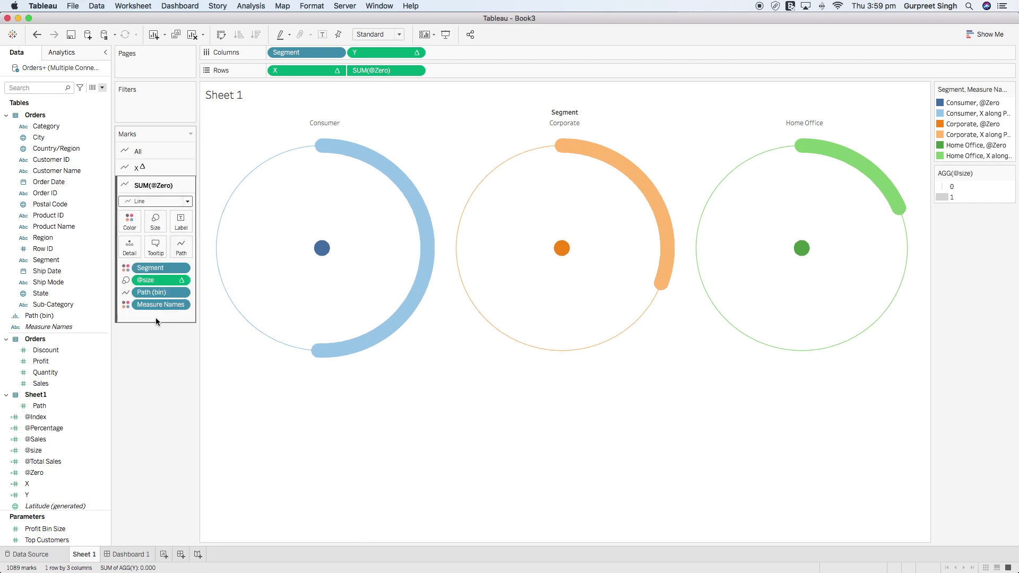
left_click(160, 202)
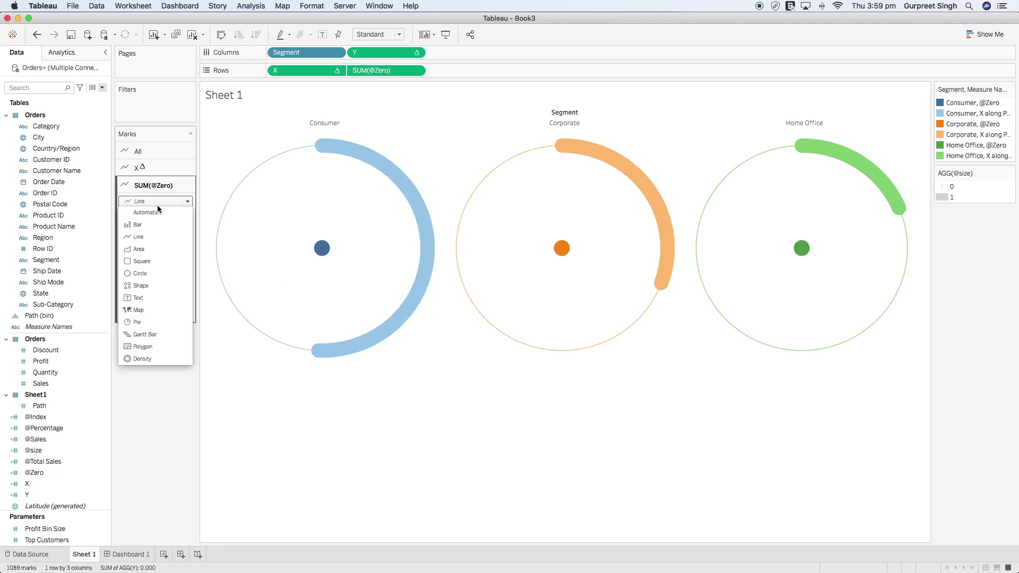
left_click(142, 309)
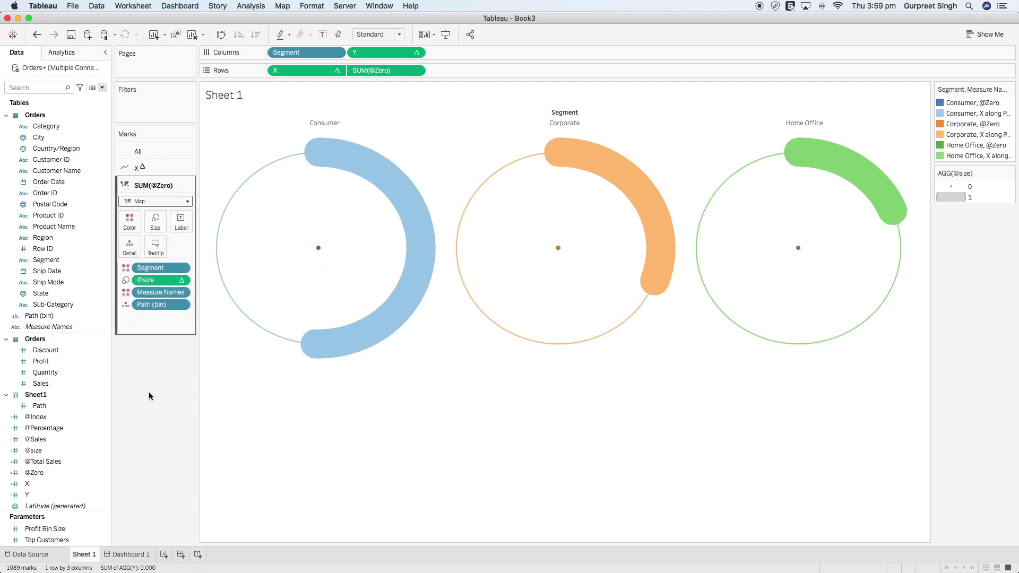
left_click_drag(157, 268, 157, 369)
left_click_drag(148, 283, 145, 361)
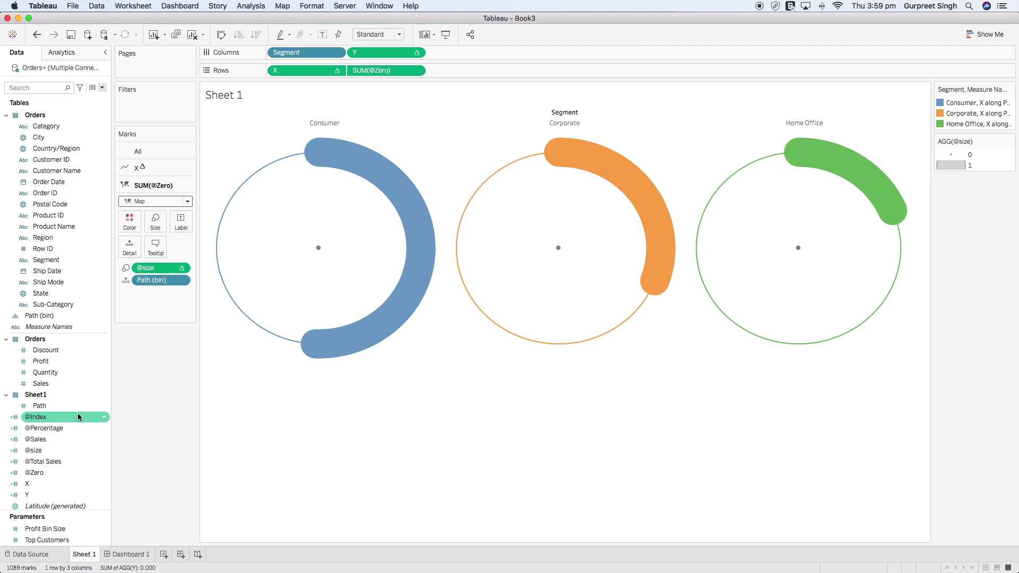
left_click_drag(46, 439, 183, 227)
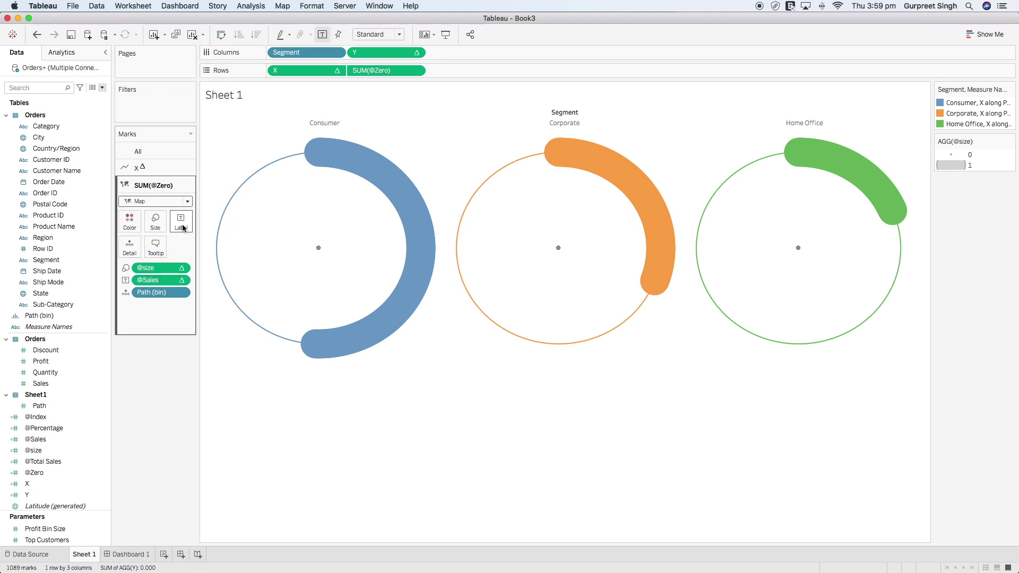
left_click(50, 261)
left_click_drag(57, 266, 185, 227)
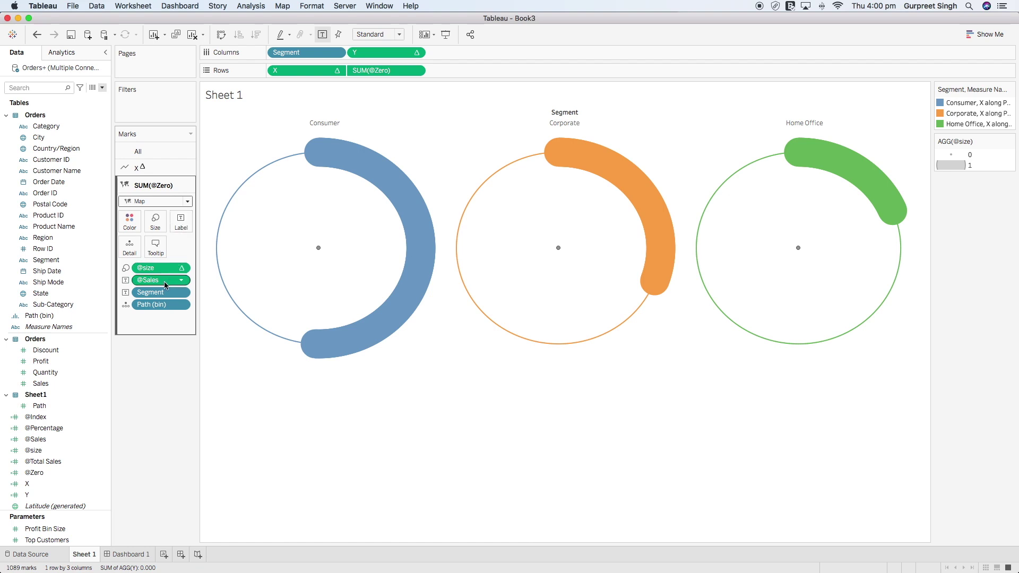
left_click_drag(169, 268, 172, 346)
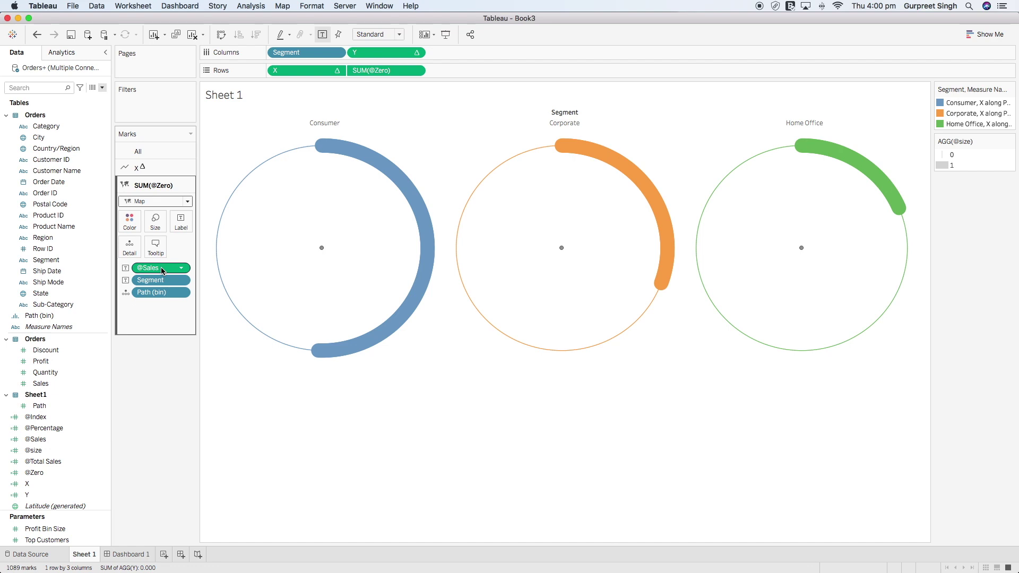
mouse_move(323, 250)
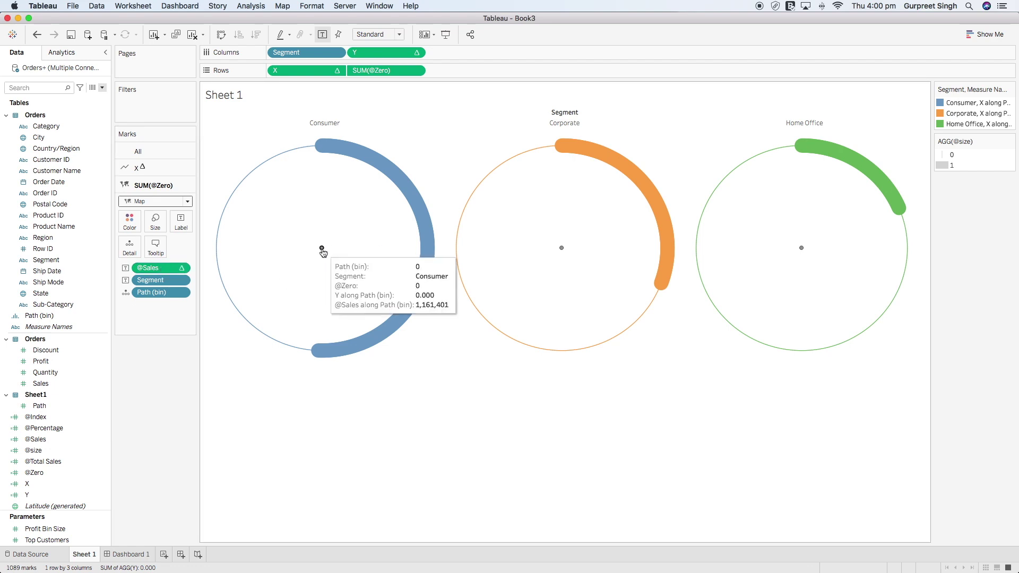
left_click(166, 201)
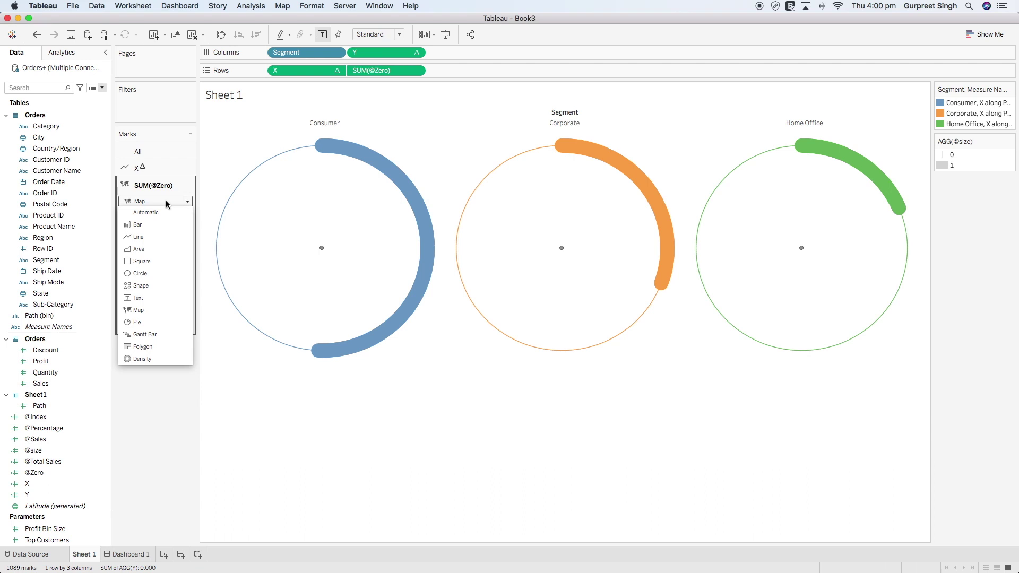
Display the centre marks as Text and hide the Segment column headers.
left_click(141, 298)
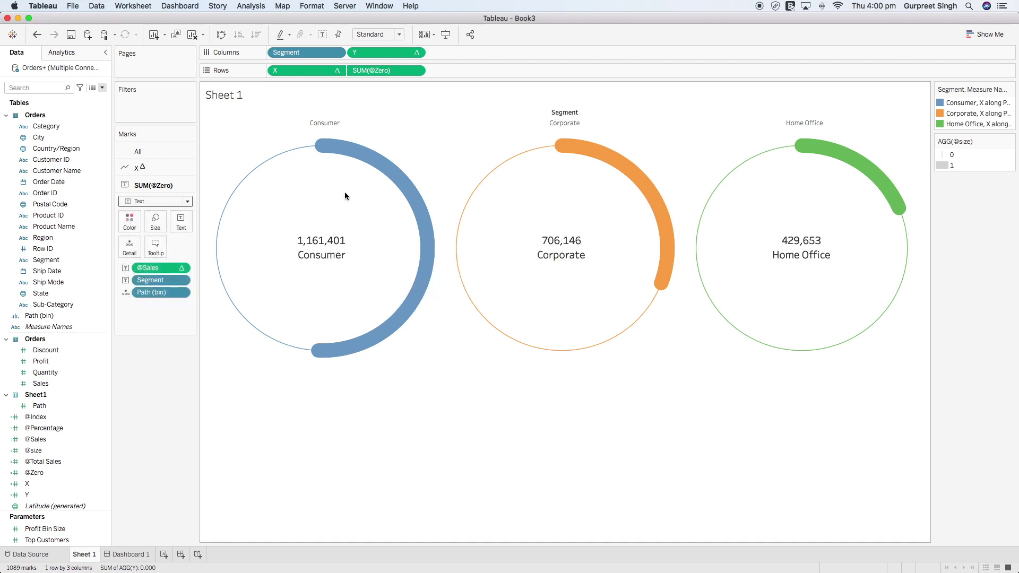
left_click(336, 52)
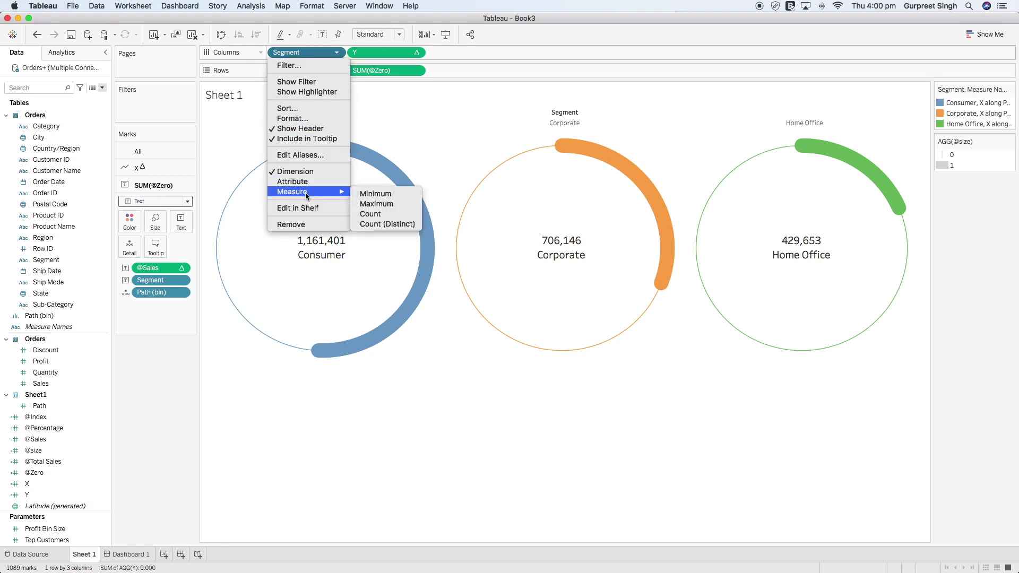
left_click(298, 133)
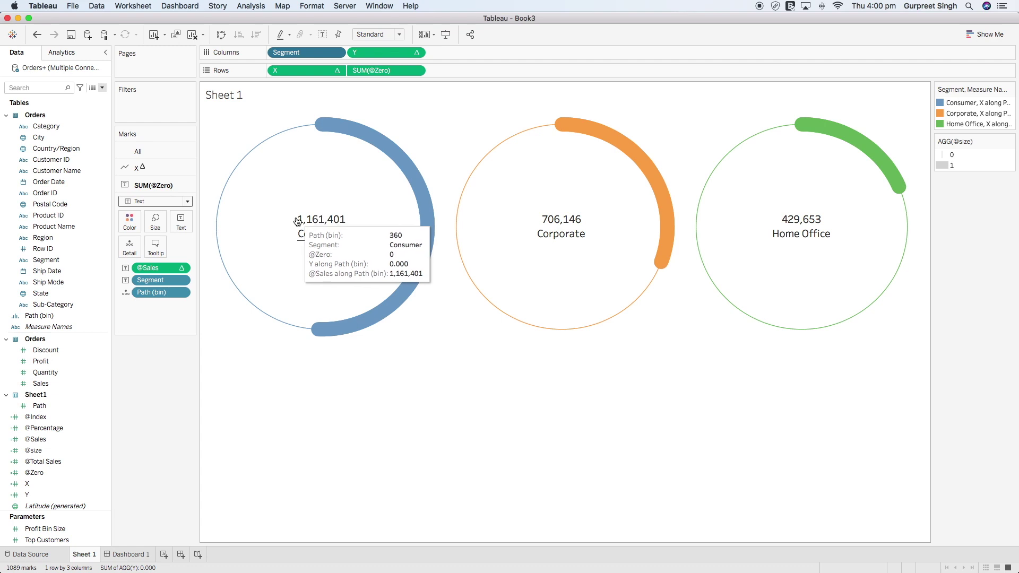
Enlarge the <Segment> line of the centre label to font size 14.
mouse_move(336, 246)
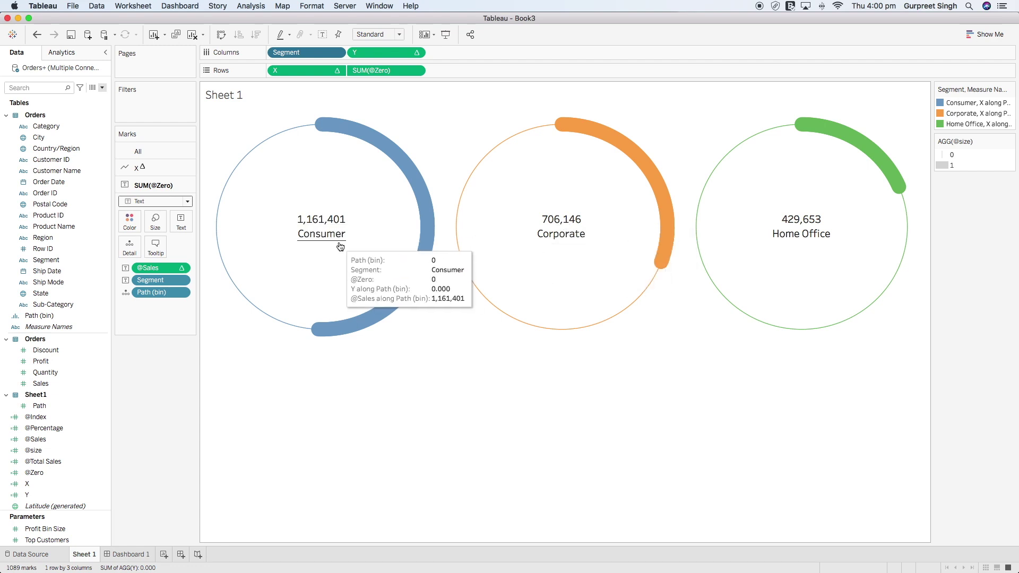
left_click(181, 221)
left_click(275, 244)
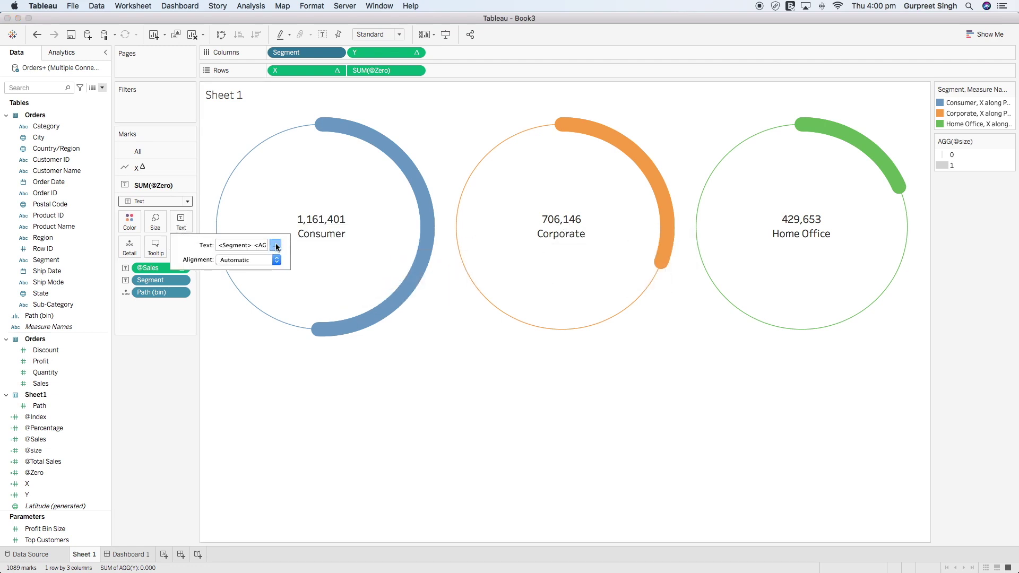
left_click_drag(522, 236, 441, 240)
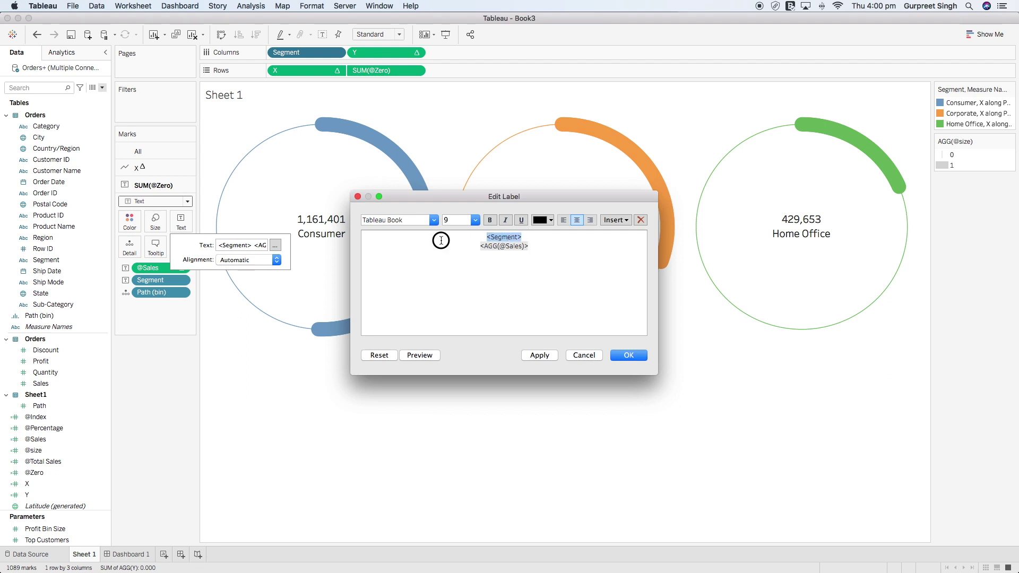
left_click(474, 220)
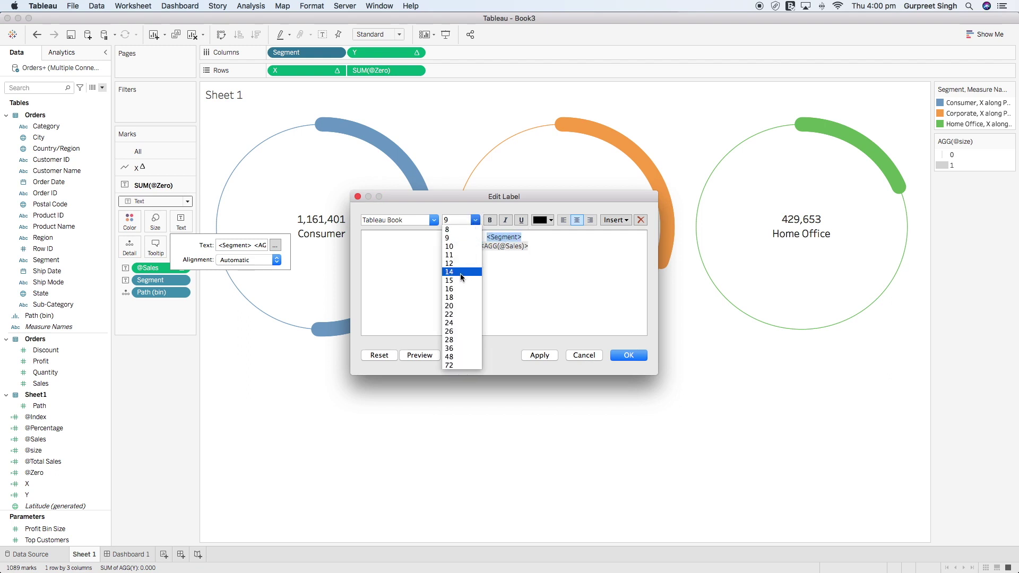
left_click(460, 271)
left_click(625, 354)
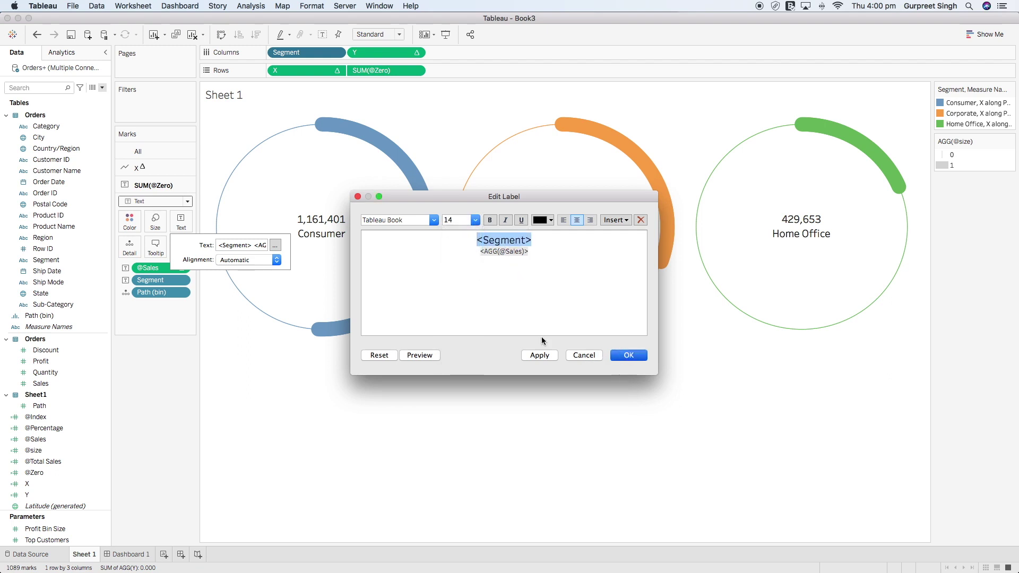
left_click(182, 268)
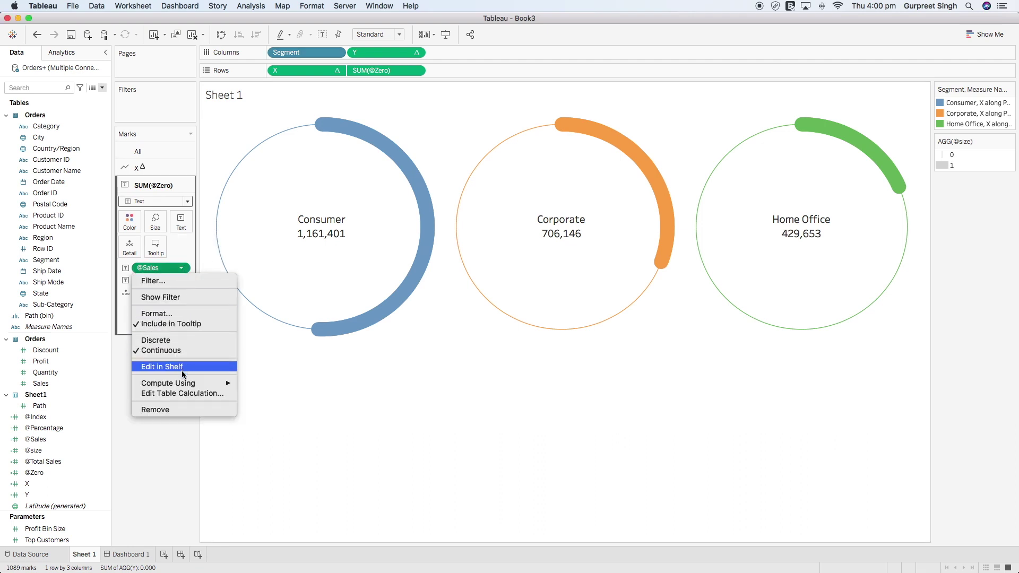
left_click(160, 314)
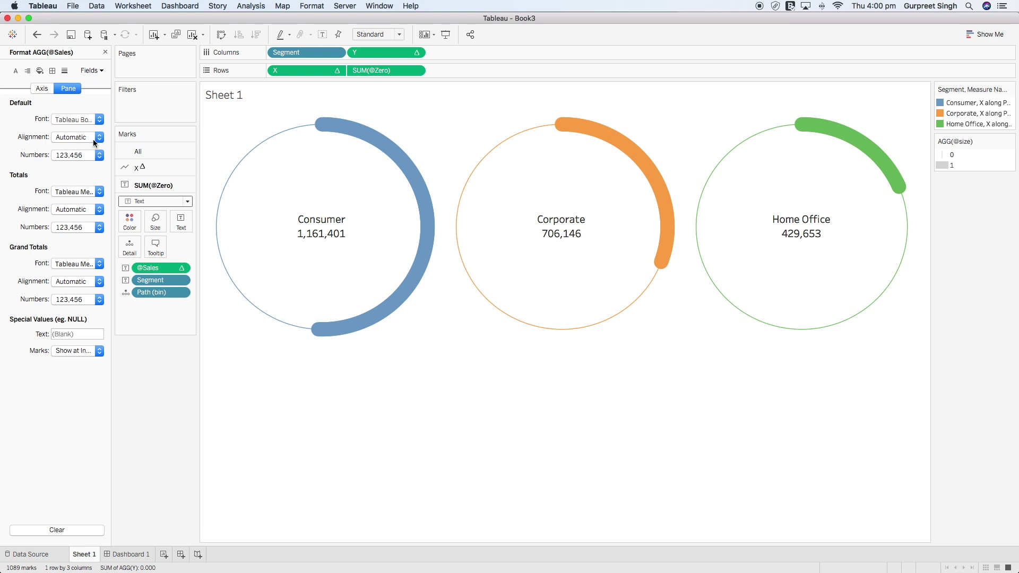
left_click(83, 154)
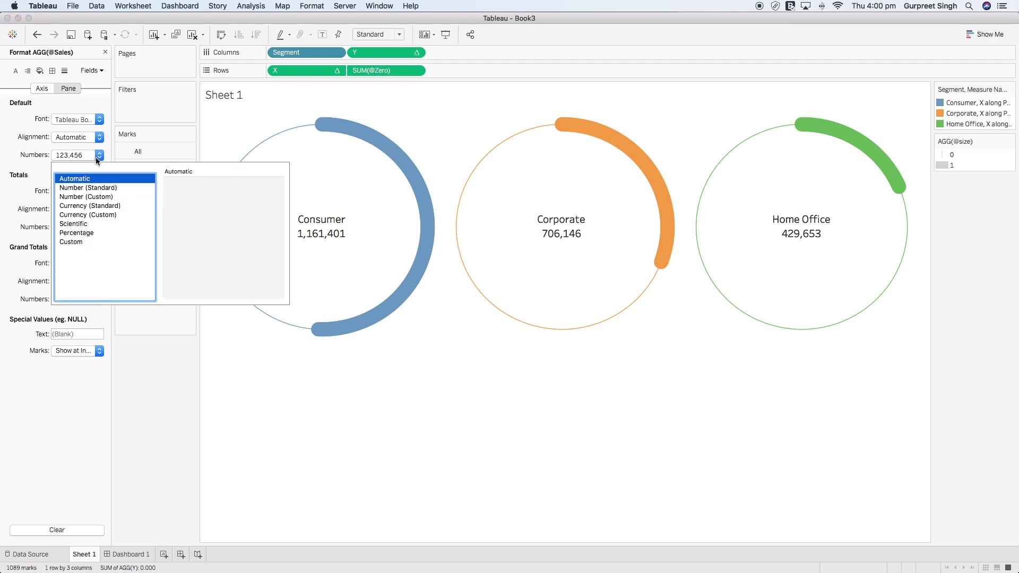
left_click(90, 214)
left_click(196, 198)
left_click(196, 198)
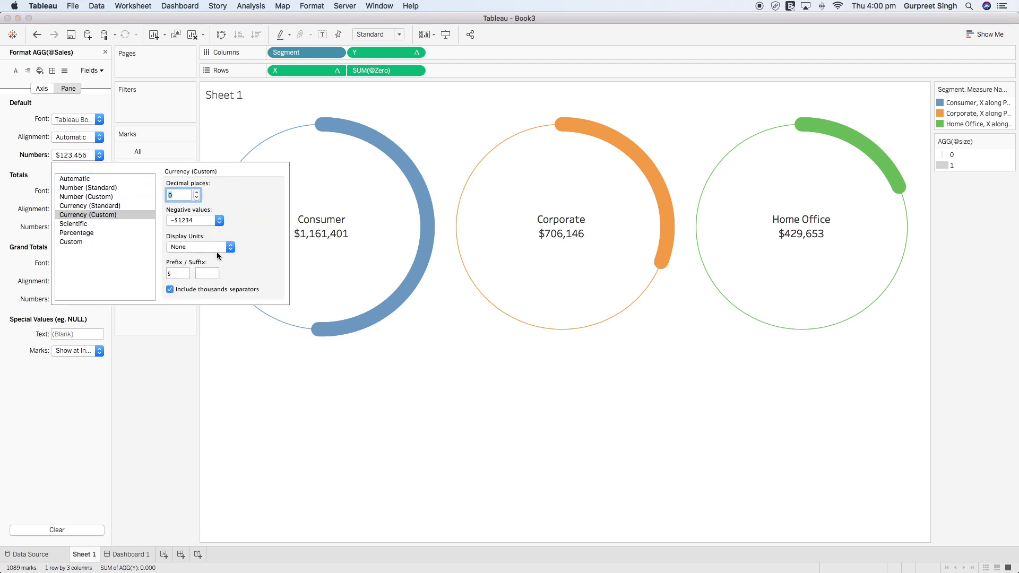
left_click(215, 248)
left_click(195, 263)
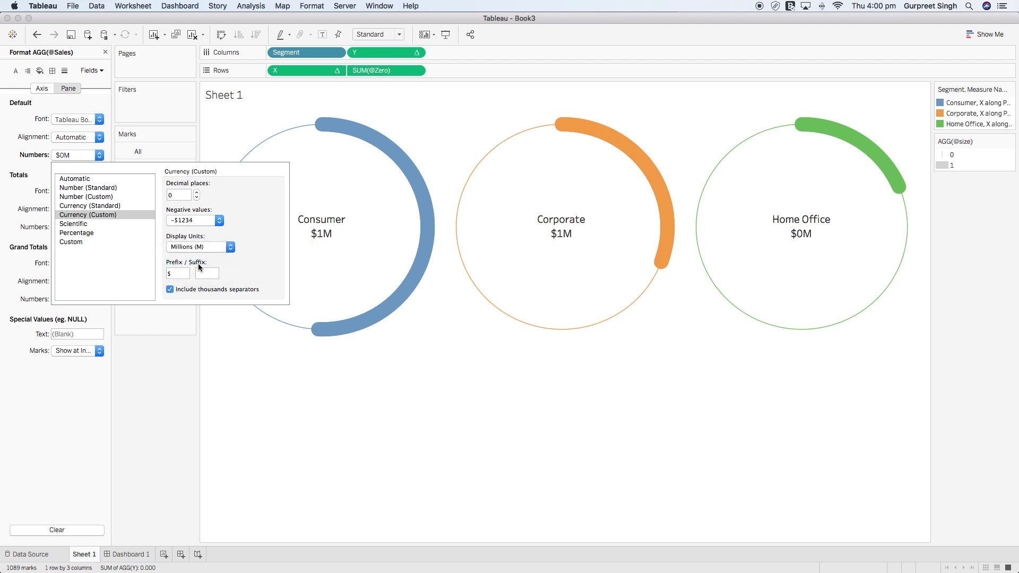
left_click(157, 391)
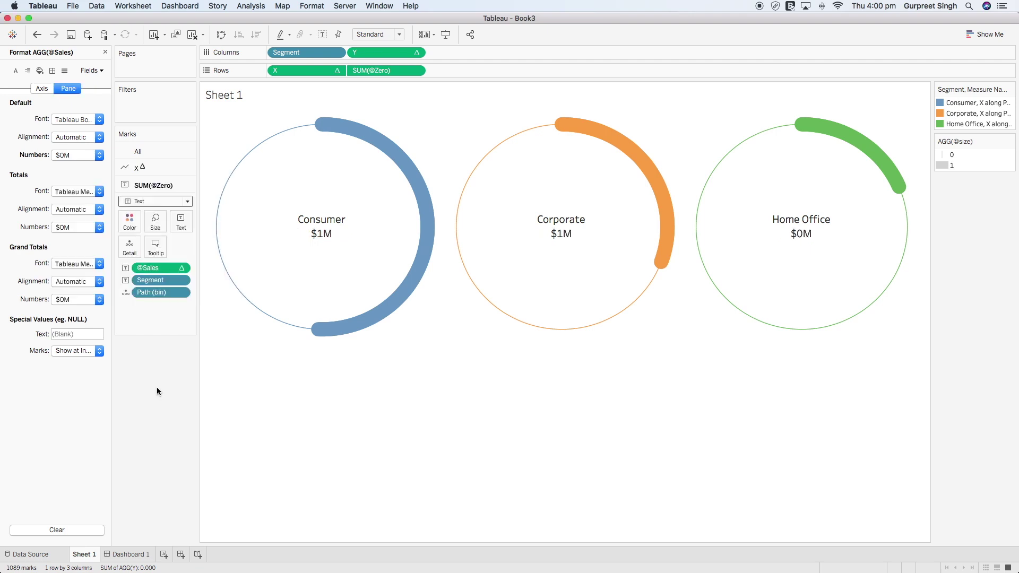
left_click(105, 52)
left_click_drag(45, 427, 183, 227)
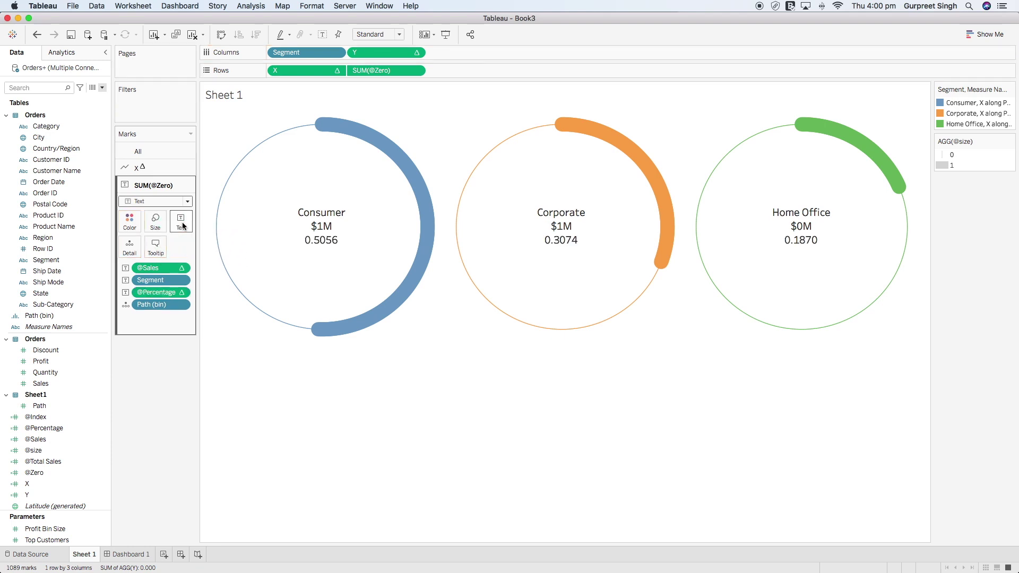
left_click(186, 295)
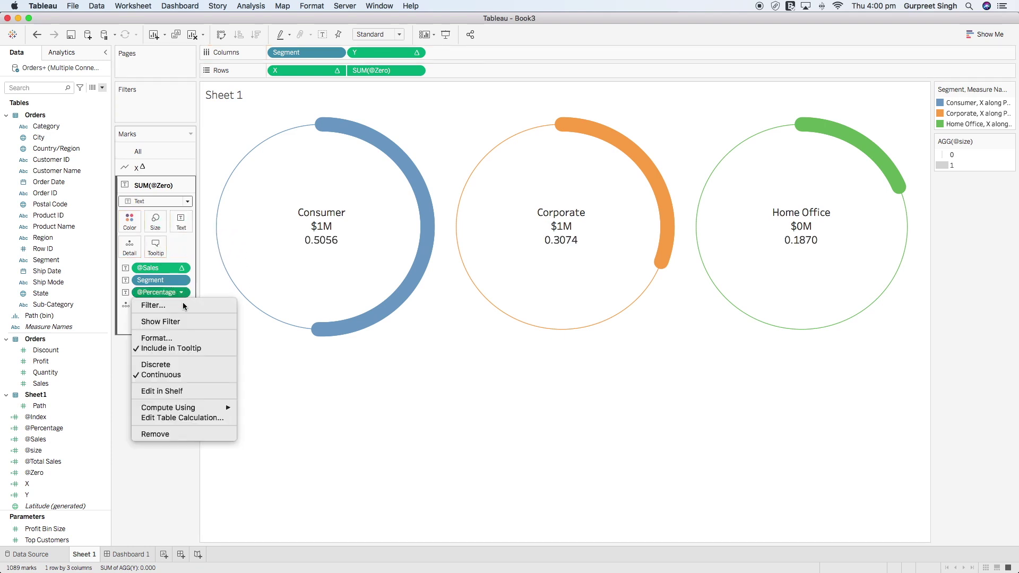
left_click(186, 337)
left_click(80, 155)
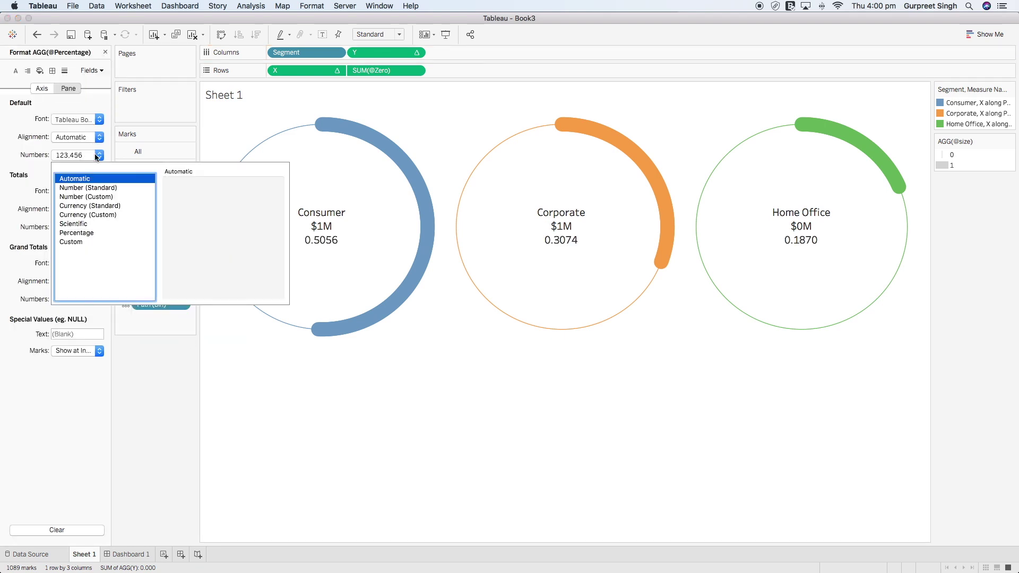
left_click(79, 233)
left_click(197, 197)
left_click(196, 198)
left_click(196, 192)
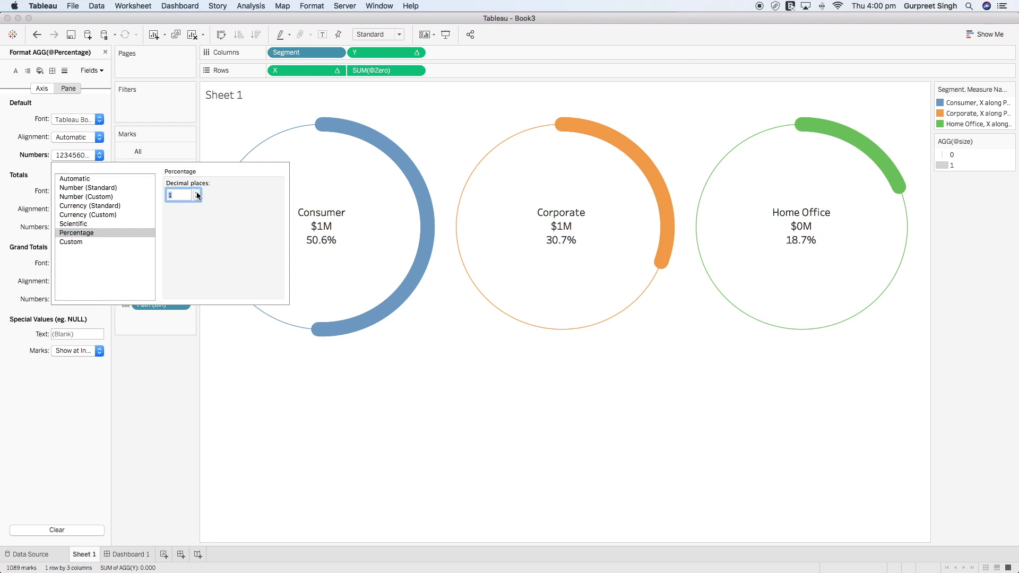
left_click(206, 329)
left_click(177, 225)
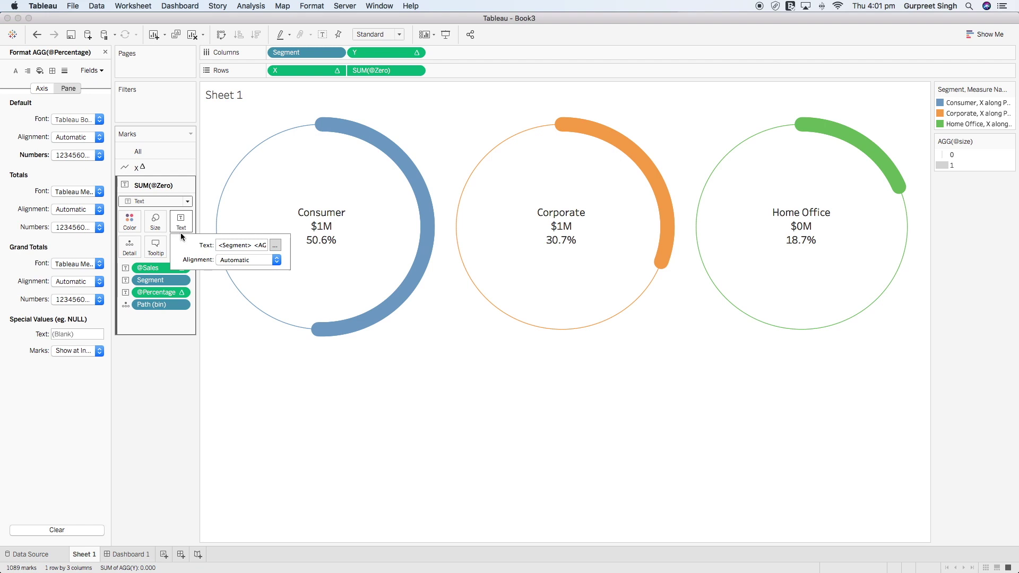
Join sales and percentage on one line, wrapping the percentage in parentheses and colouring it grey.
left_click(274, 245)
left_click(540, 250)
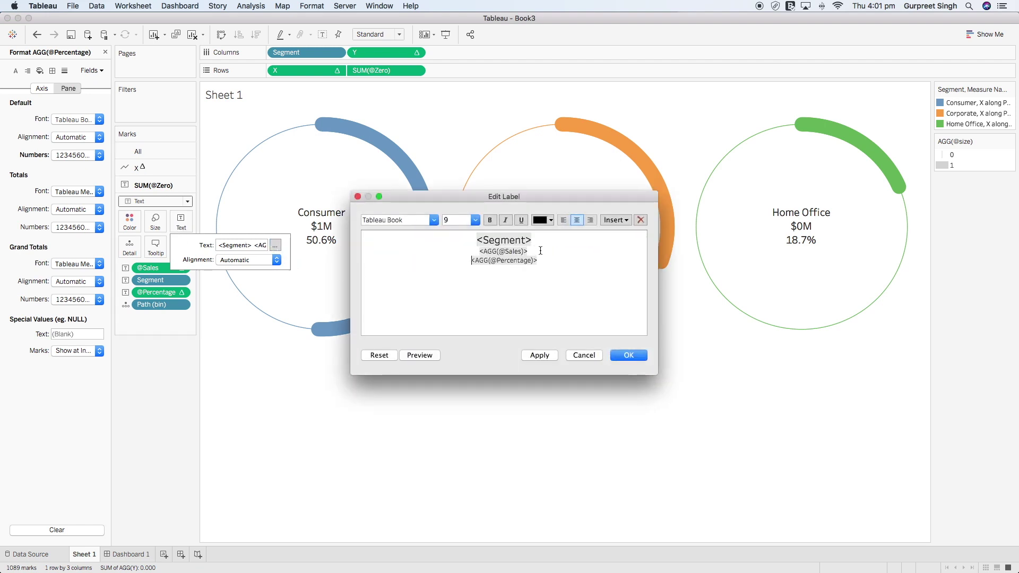
key("Delete")
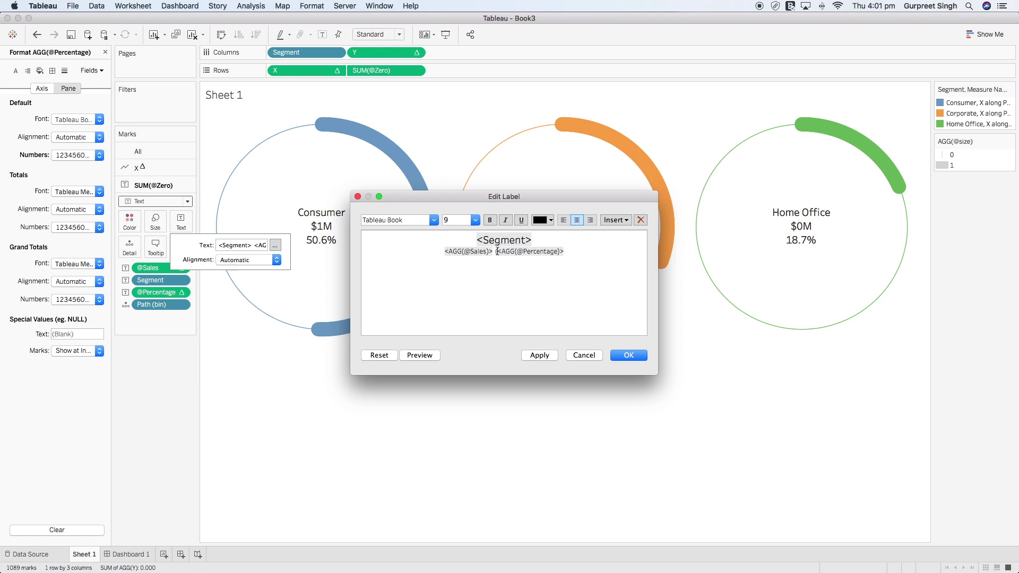
type(")")
left_click_drag(581, 252, 493, 250)
left_click(549, 220)
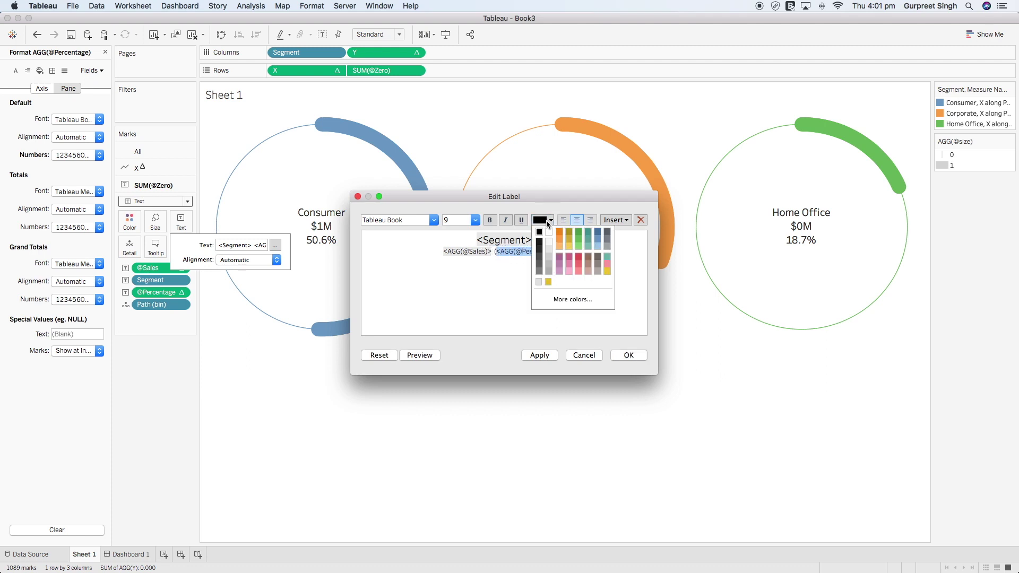
left_click(540, 267)
left_click(628, 356)
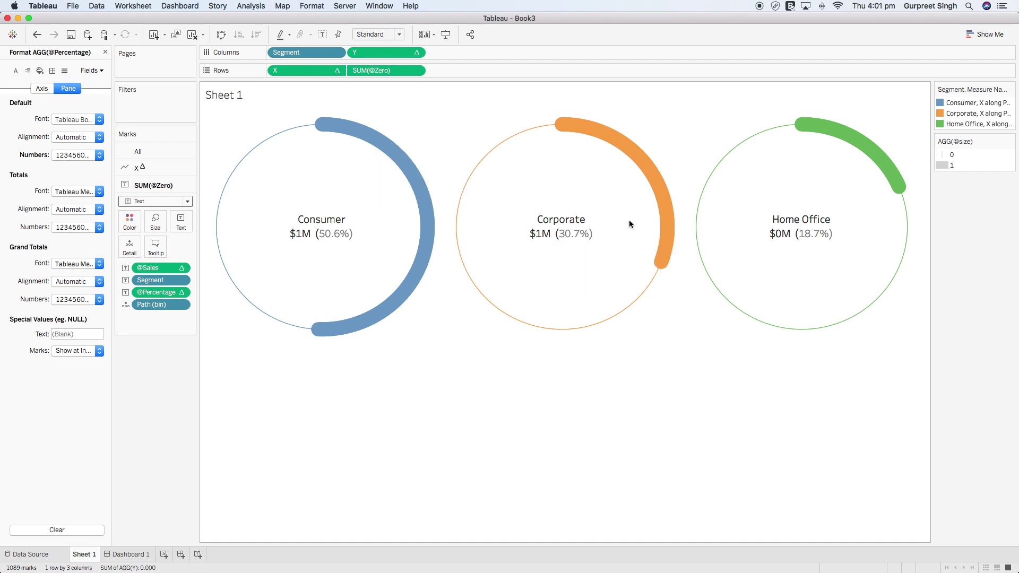
mouse_move(824, 227)
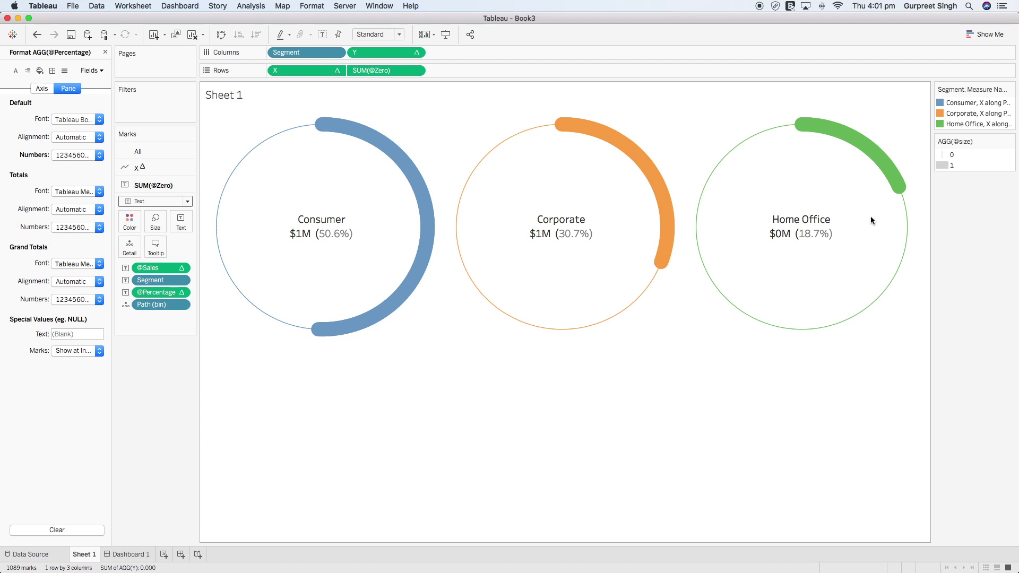